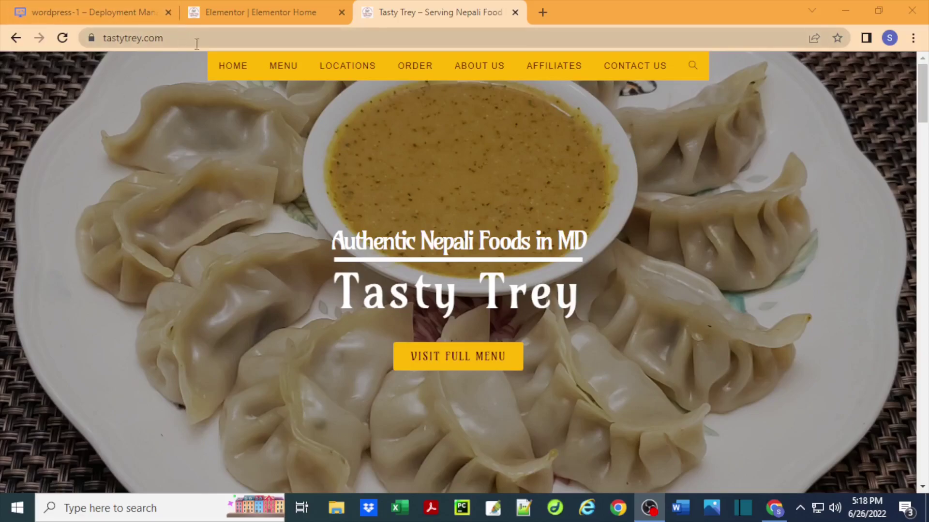
scroll(914, 339, down, 8)
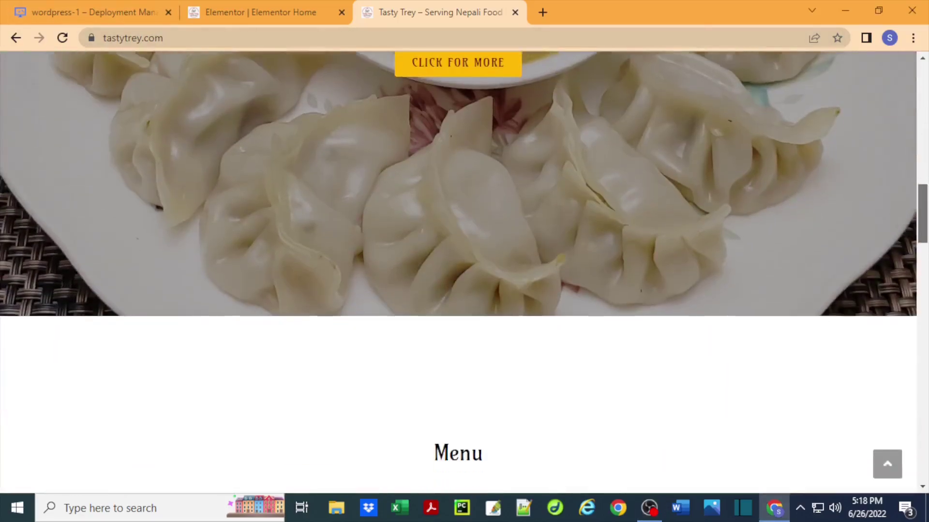
scroll(459, 290, up, 10)
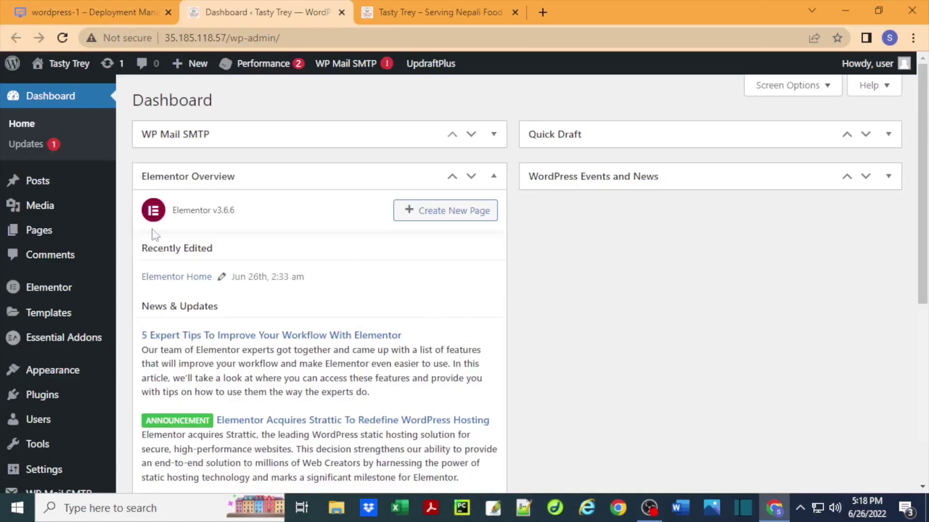
click(51, 232)
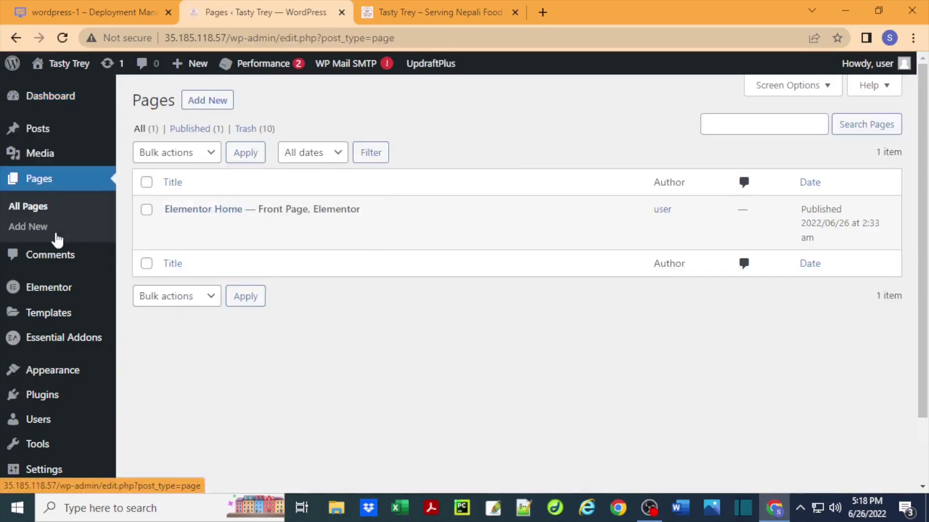
click(207, 102)
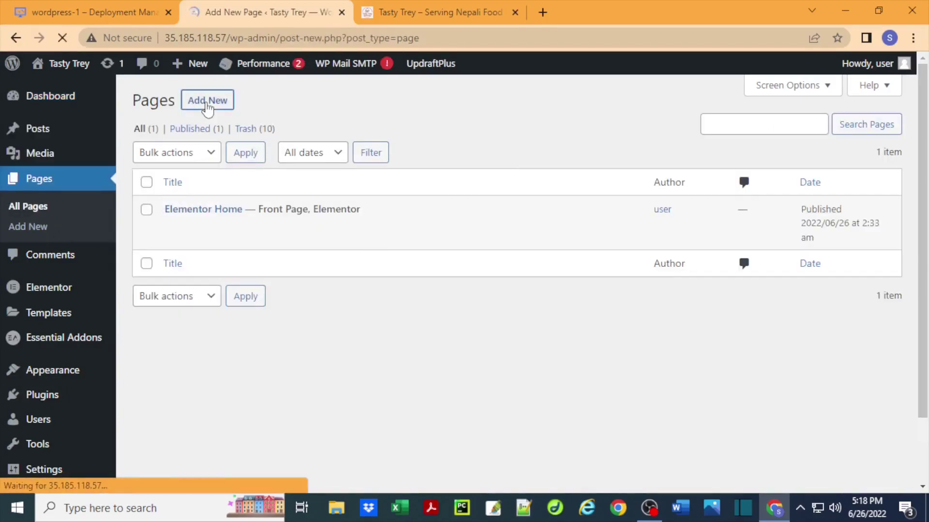
text(Test)
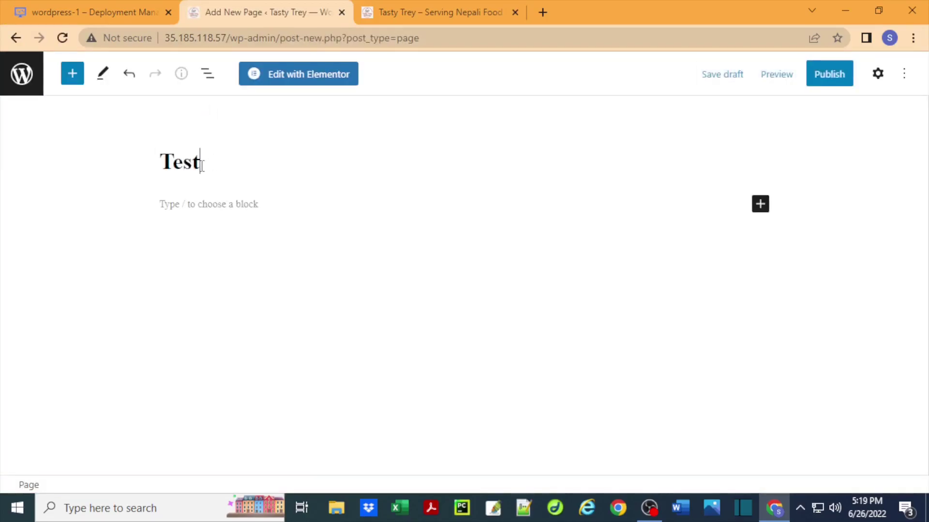
text( Site)
click(839, 75)
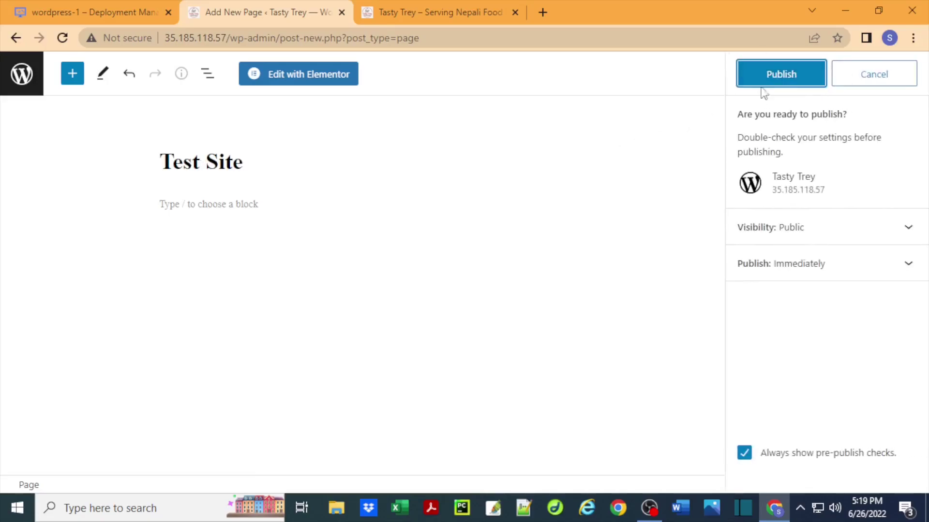
click(766, 75)
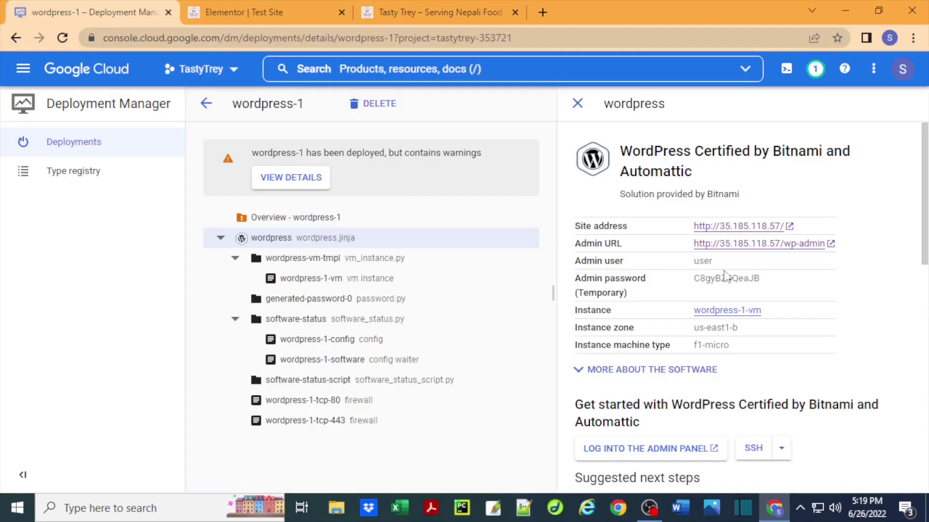
right_click(774, 244)
click(798, 260)
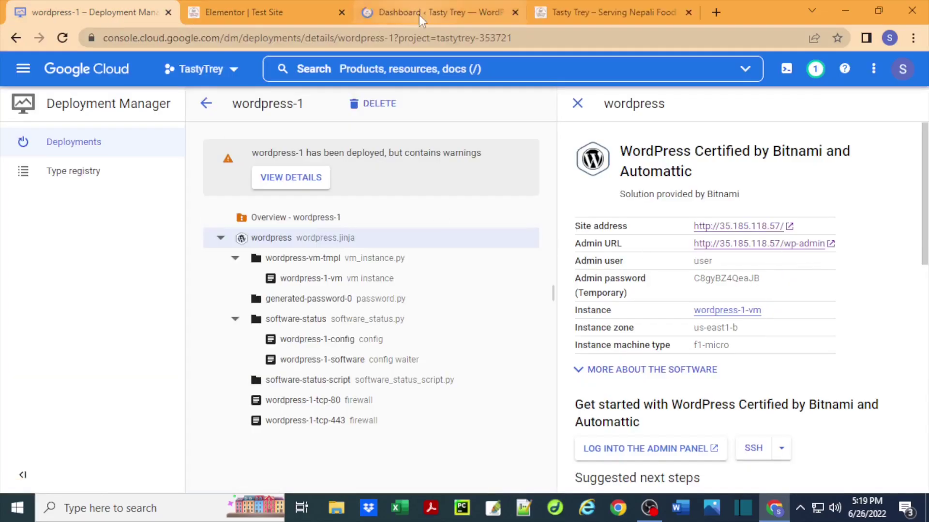
click(419, 15)
click(53, 369)
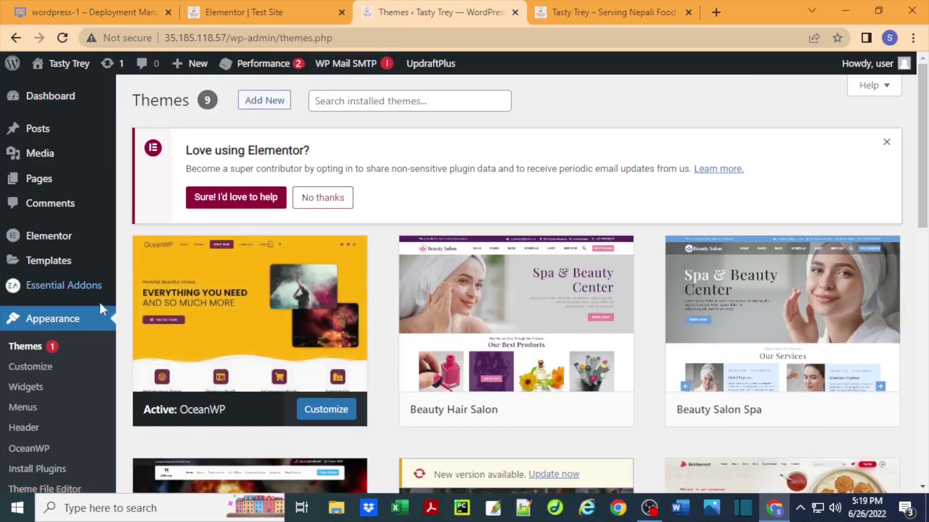
click(30, 367)
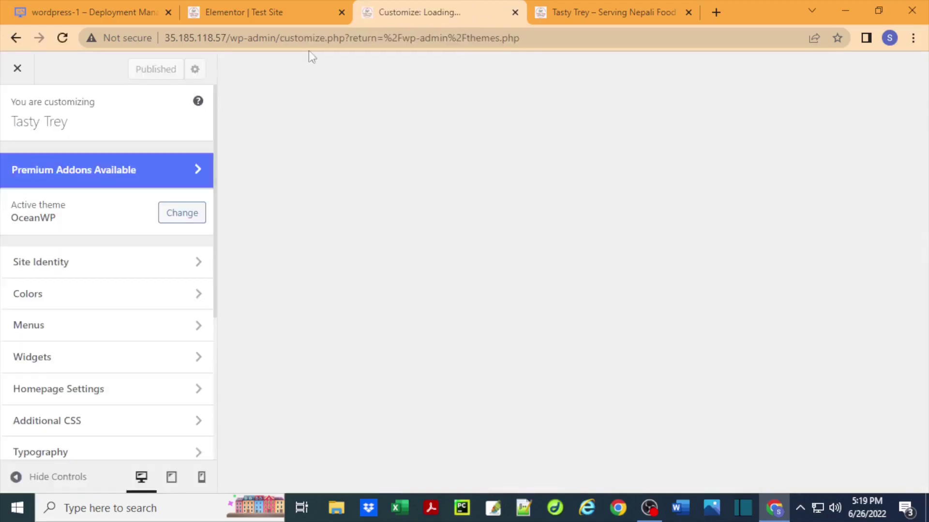
click(271, 12)
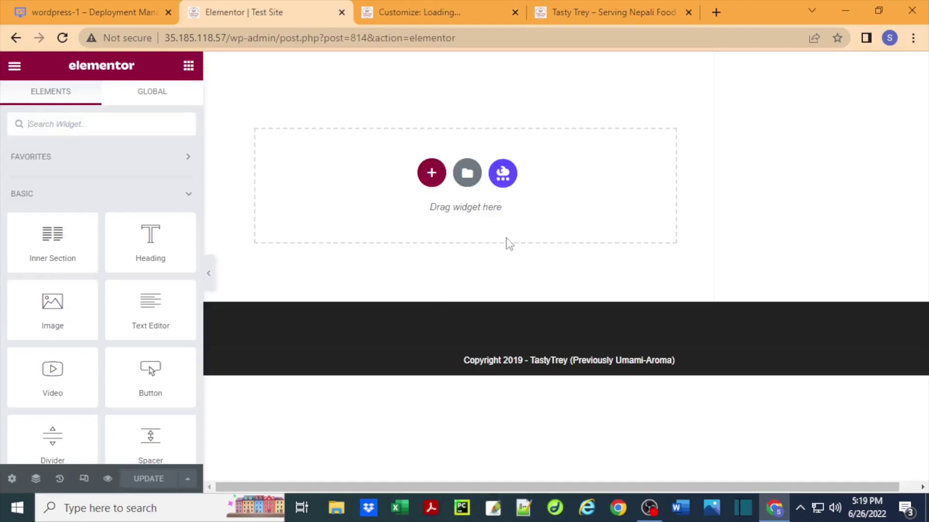
click(430, 173)
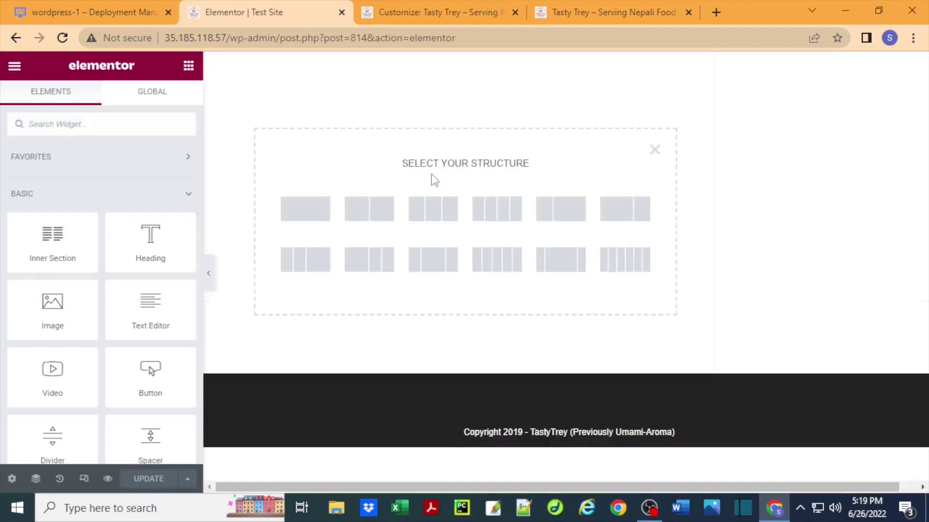
click(292, 213)
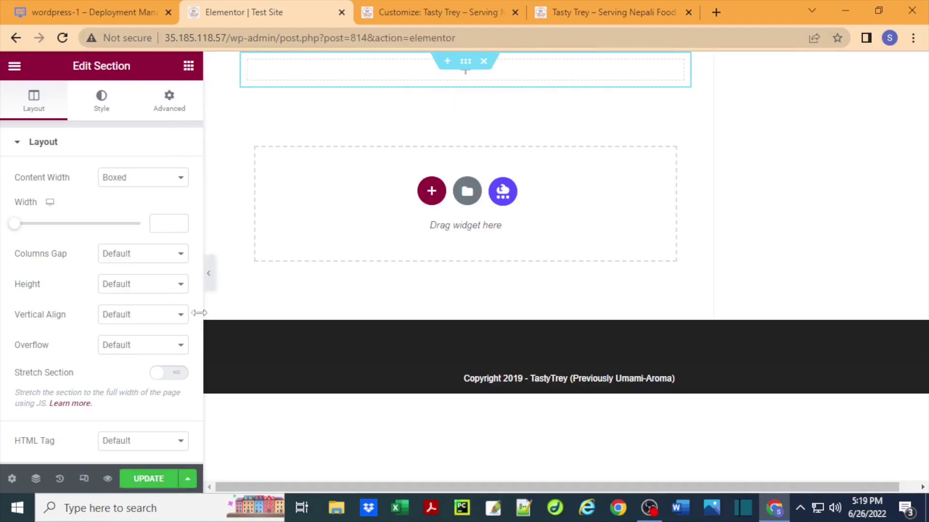
click(169, 373)
click(140, 177)
click(123, 203)
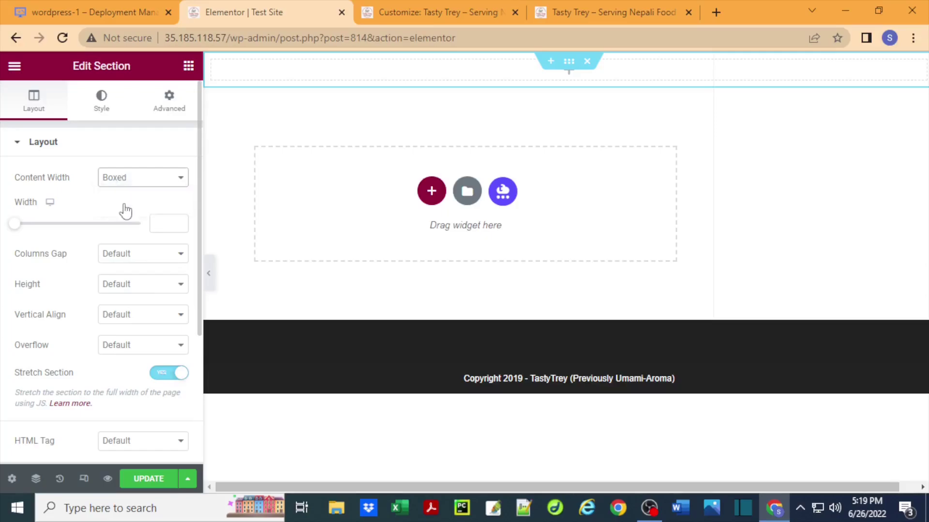
click(143, 209)
click(129, 233)
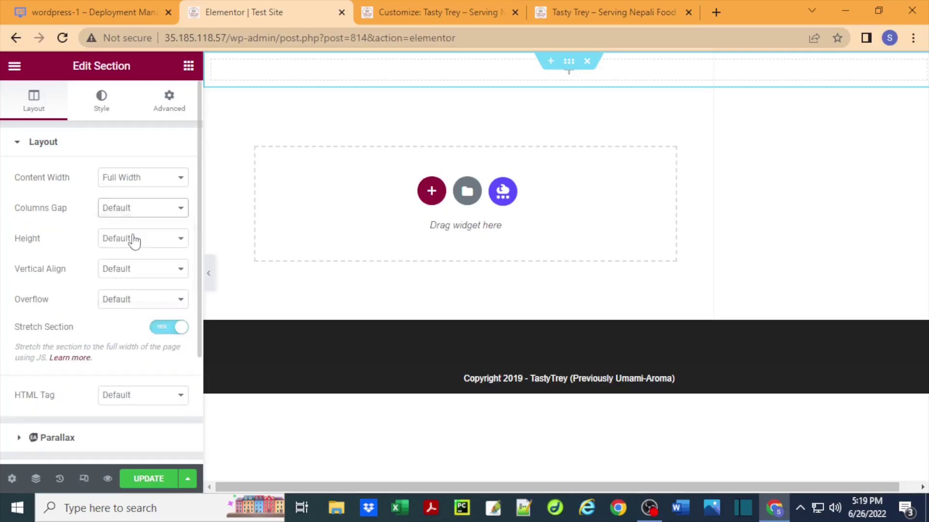
click(143, 246)
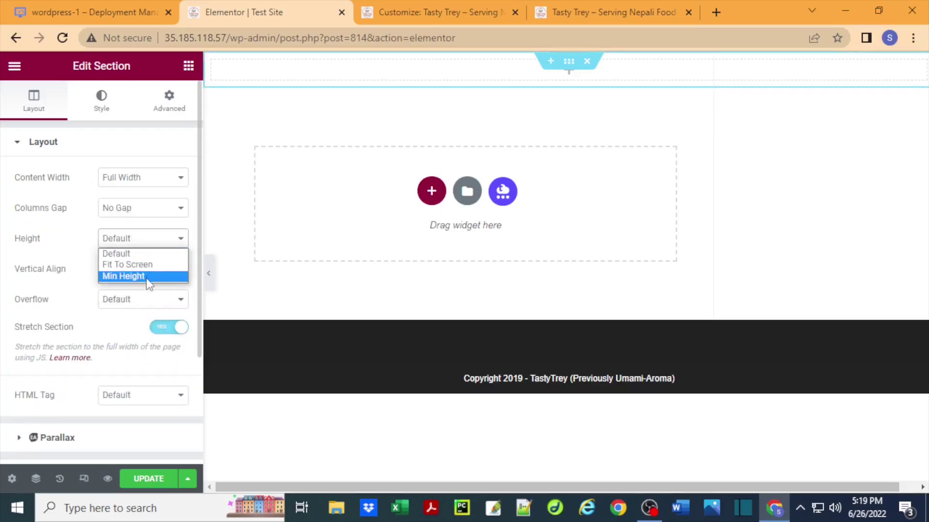
click(147, 277)
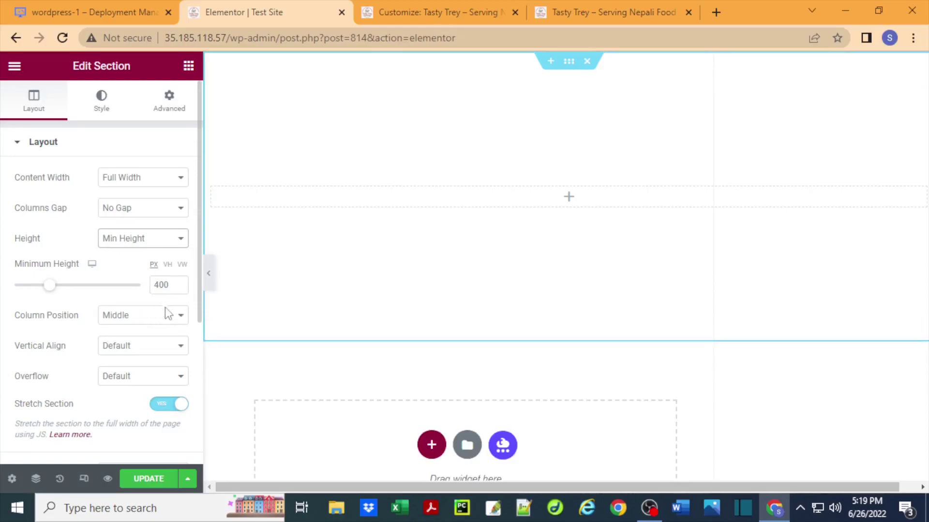
click(153, 352)
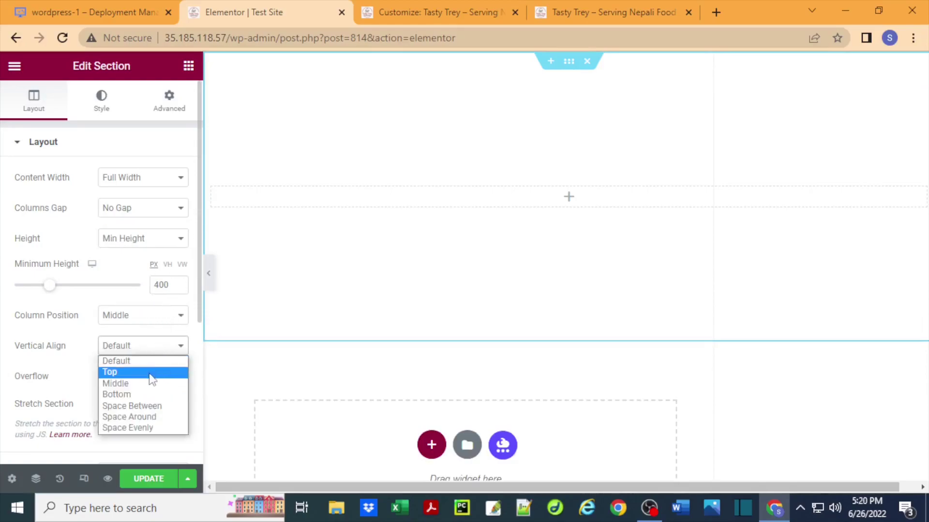
click(145, 384)
click(160, 478)
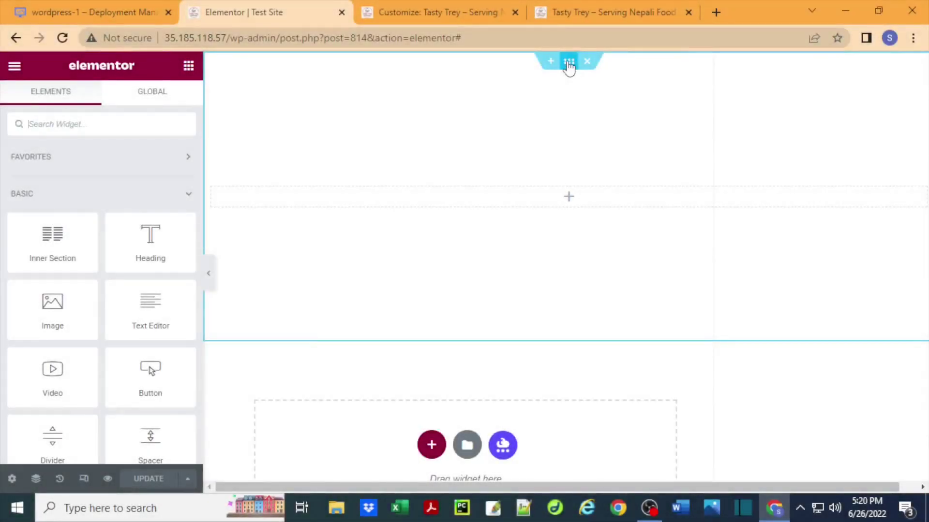
click(568, 63)
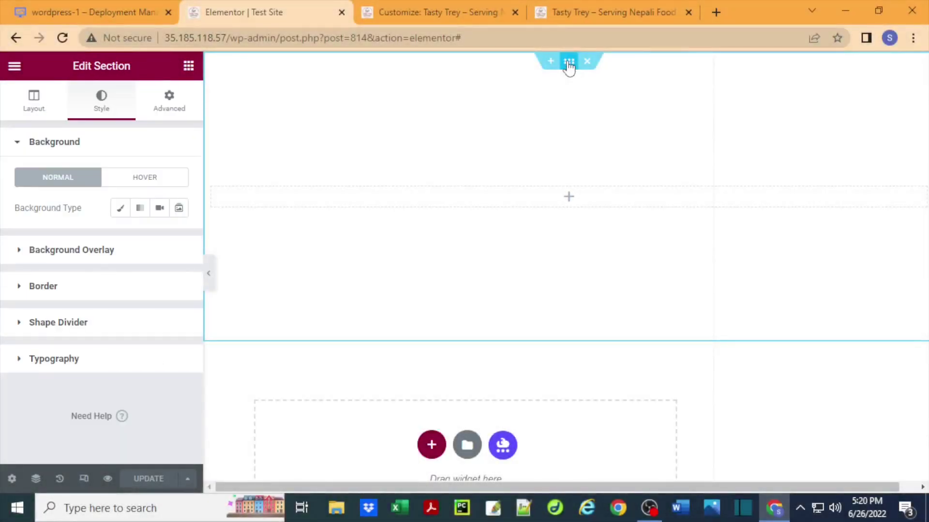
click(122, 211)
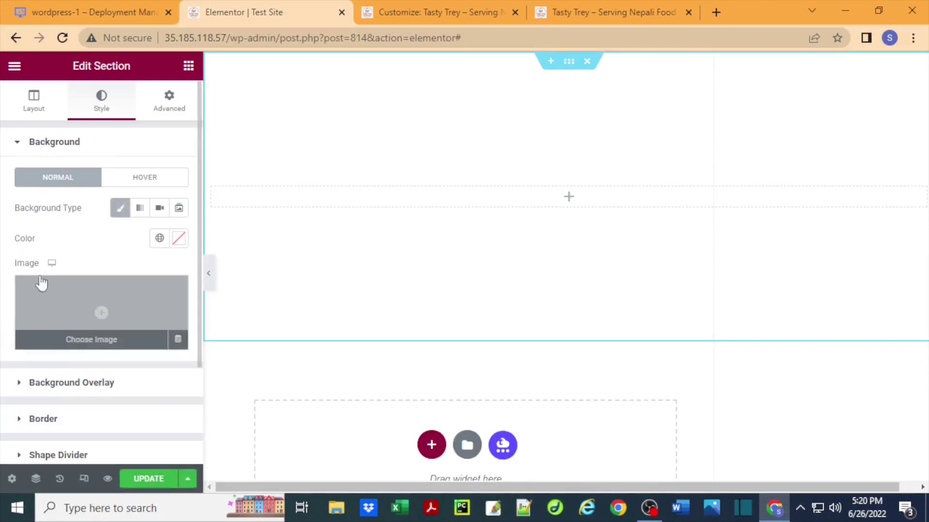
click(98, 312)
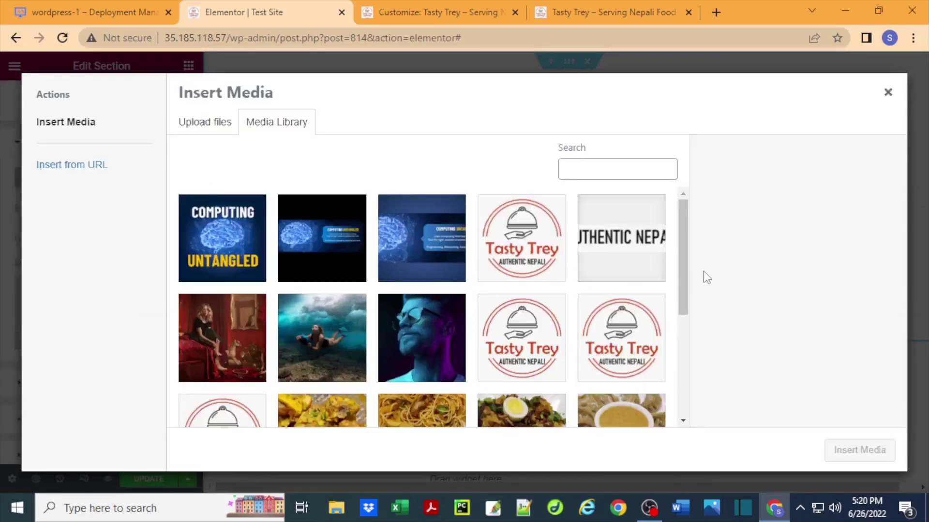
drag(685, 291, 699, 365)
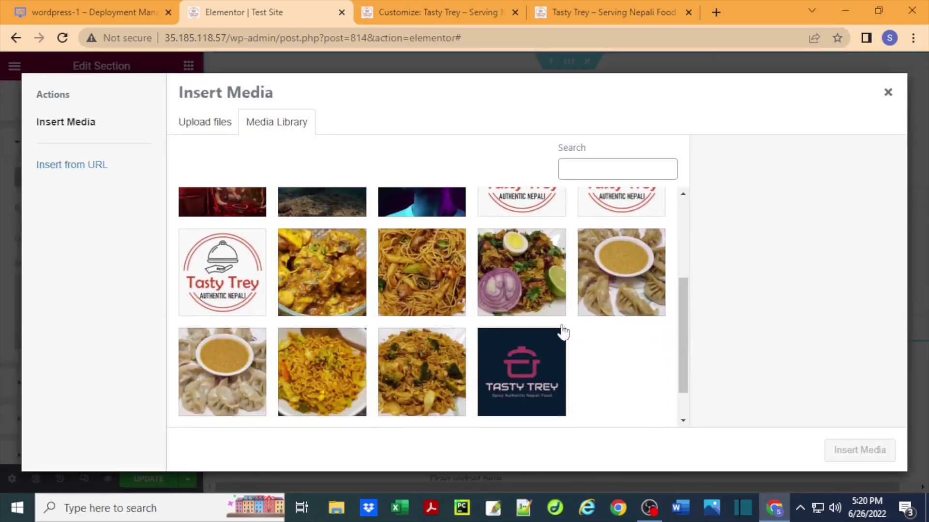
click(226, 368)
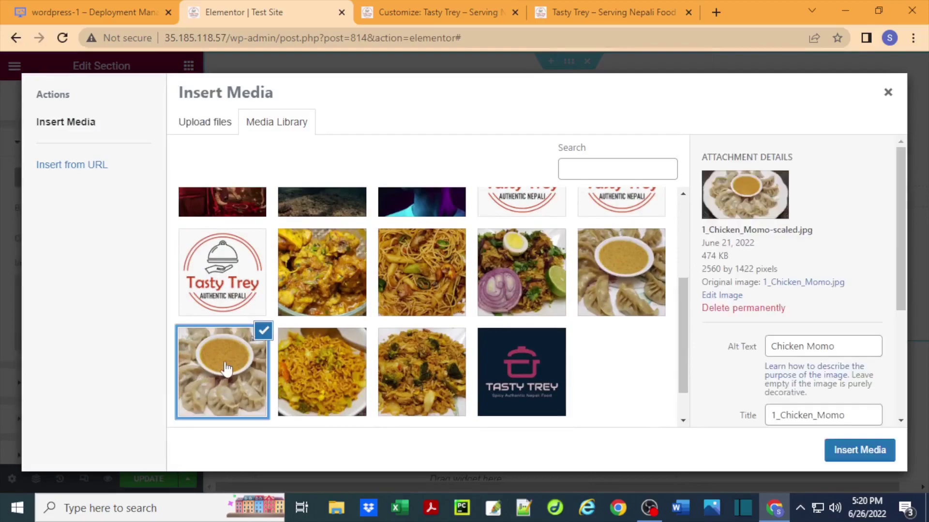
click(878, 451)
scroll(196, 401, down, 2)
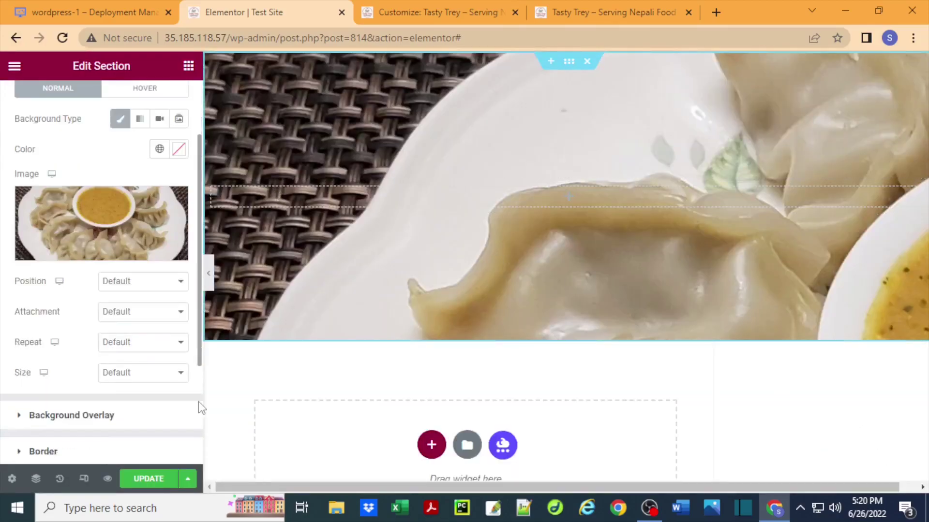
click(176, 376)
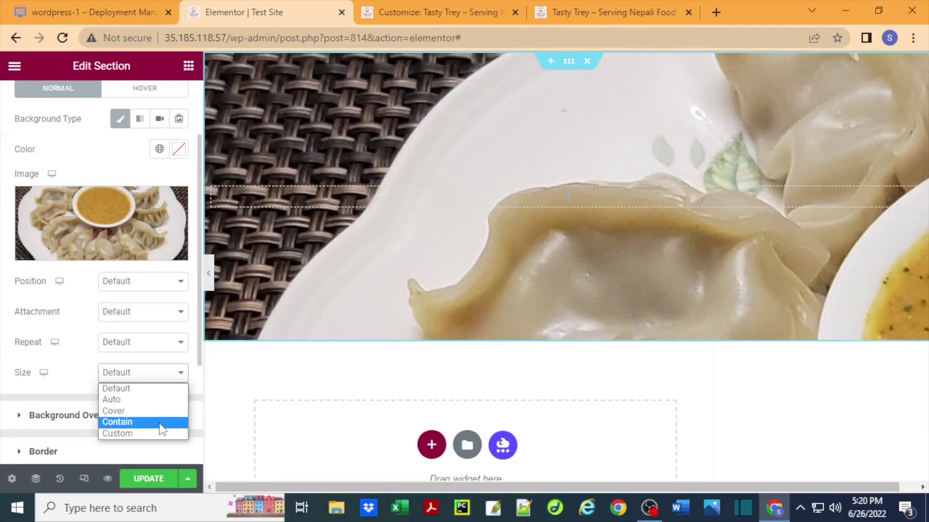
click(158, 412)
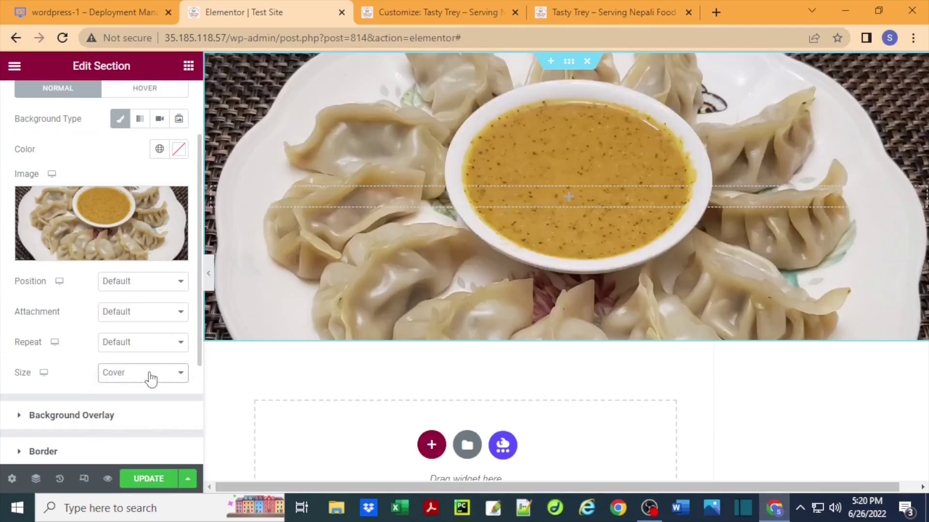
click(140, 345)
click(126, 369)
click(143, 313)
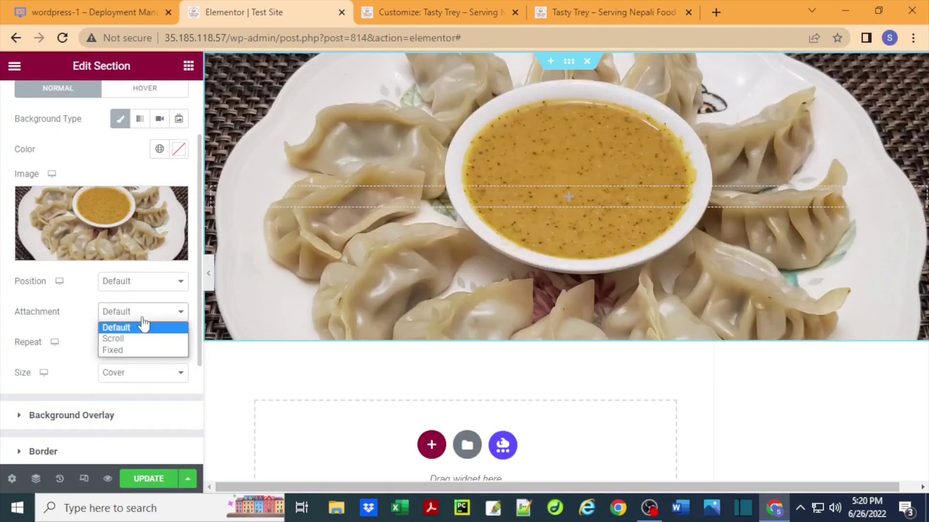
click(145, 338)
click(146, 286)
key(Down)
key(Down)
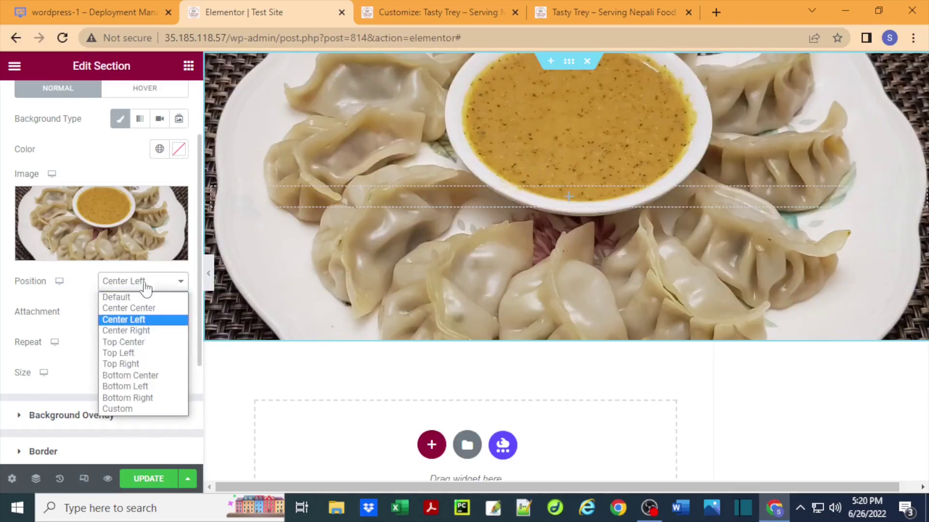
key(Up)
key(Return)
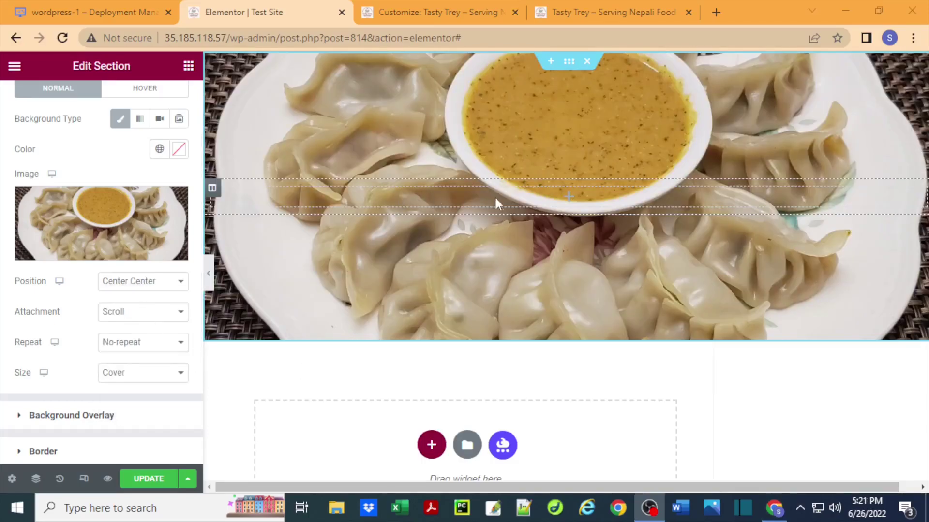
click(158, 480)
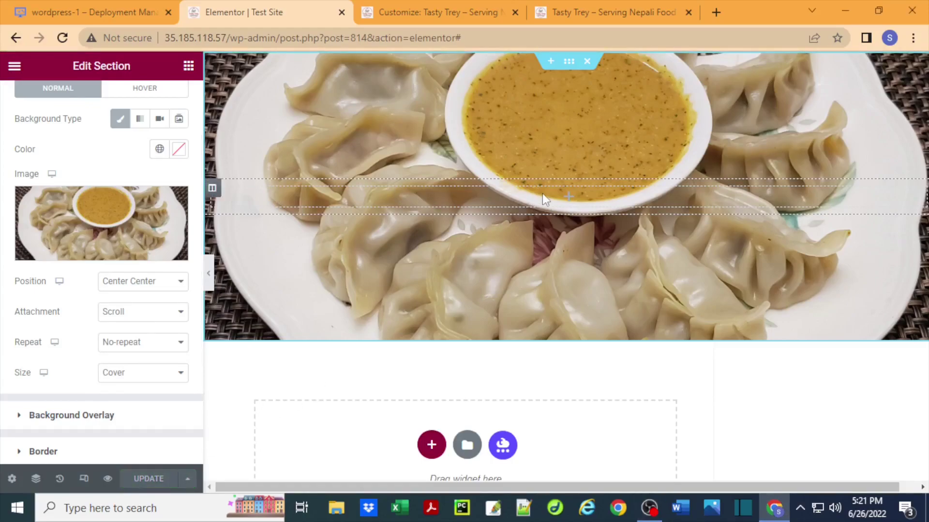
click(566, 198)
drag(150, 242, 390, 198)
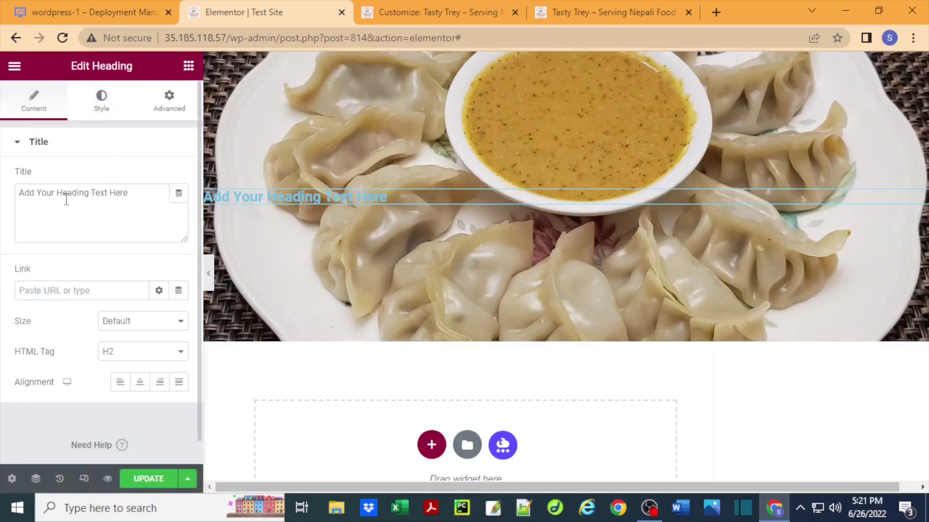
click(138, 385)
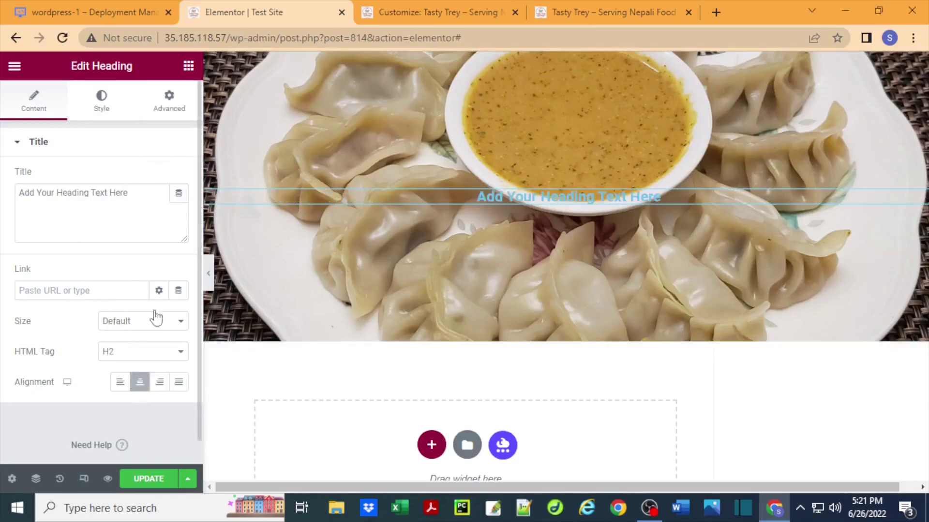
click(101, 104)
click(179, 179)
triple_click(121, 399)
text(#000000)
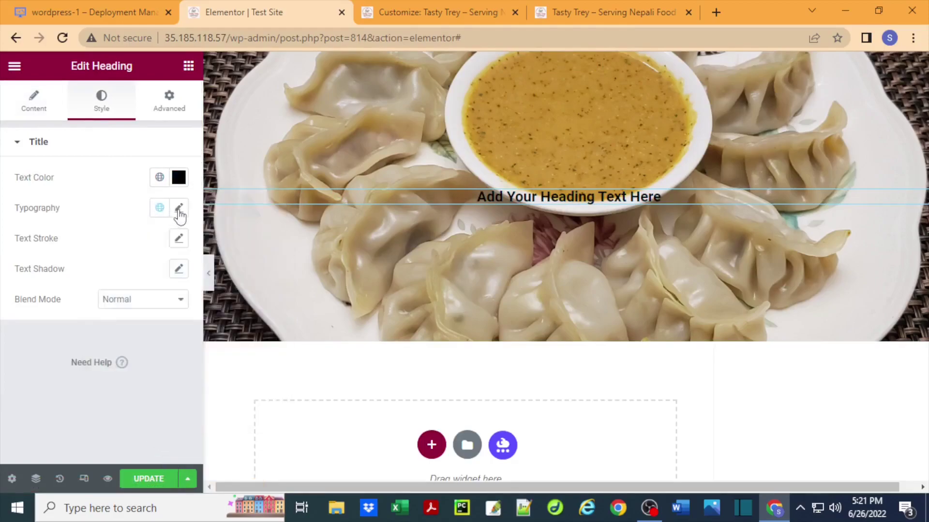
click(178, 208)
click(136, 280)
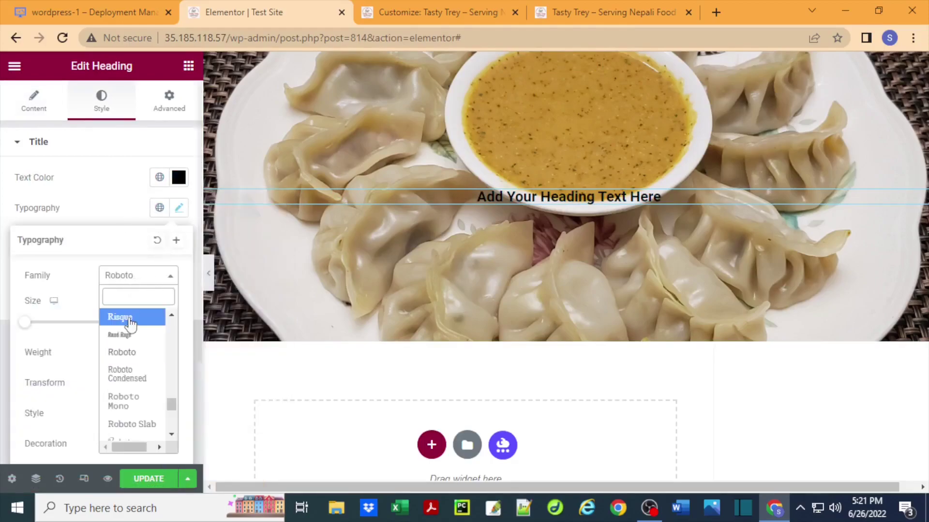
text(am)
click(132, 354)
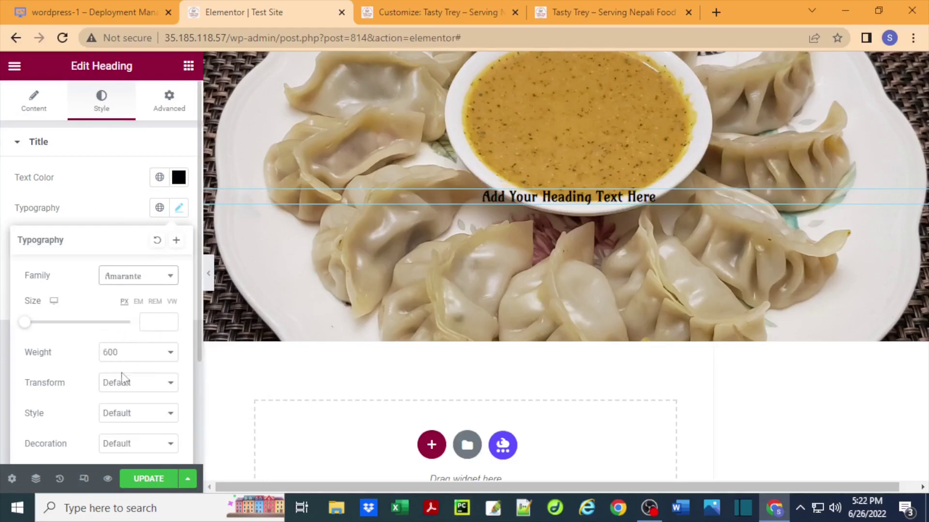
click(127, 352)
click(124, 216)
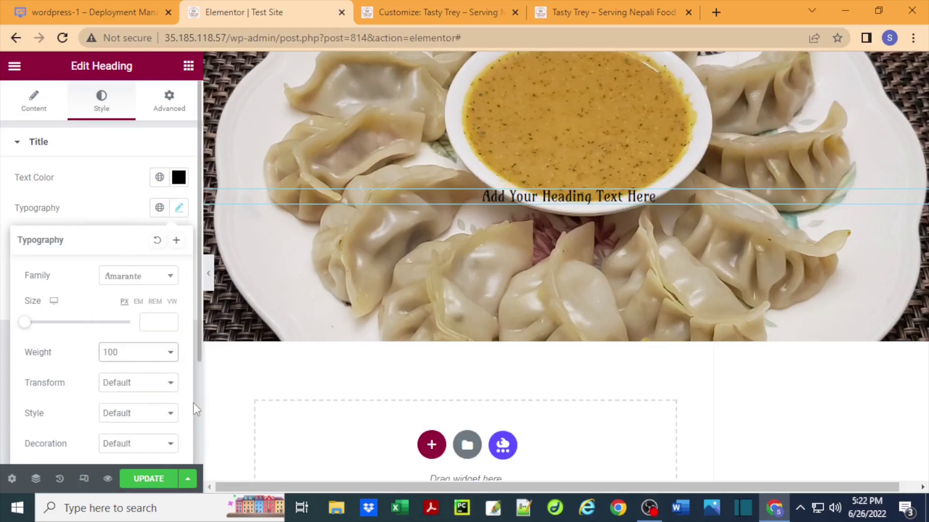
scroll(149, 360, down, 3)
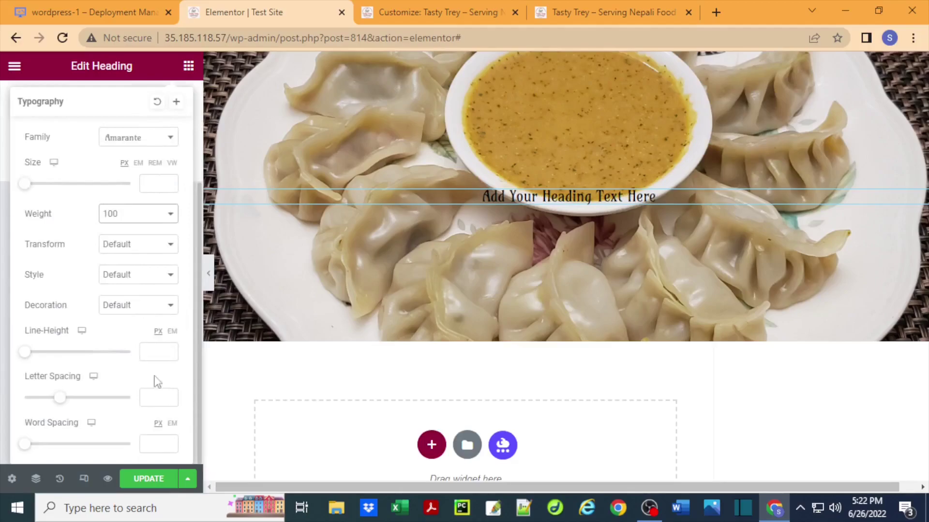
click(167, 477)
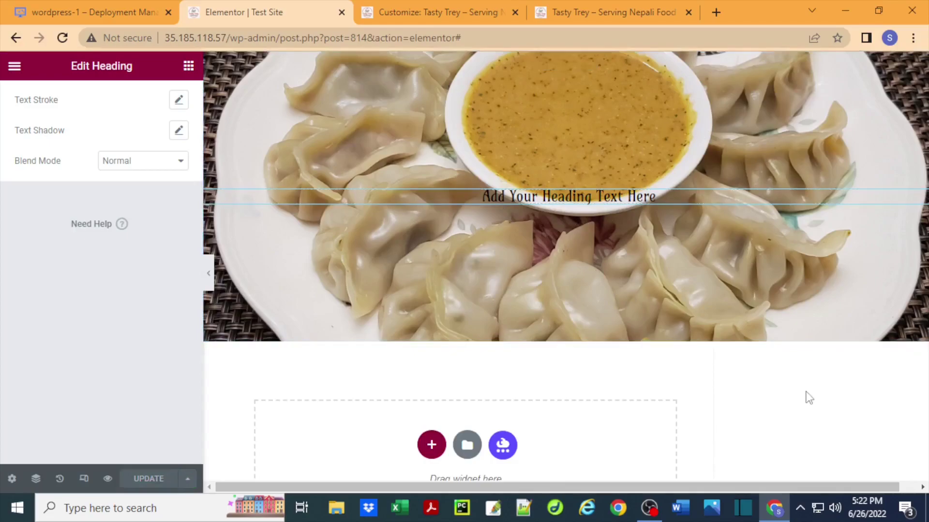
scroll(806, 394, down, 1)
scroll(716, 355, up, 1)
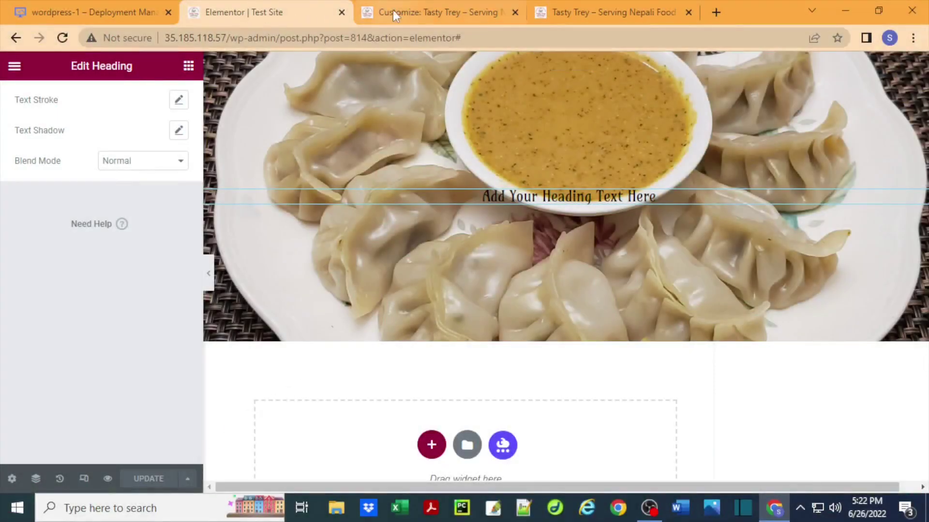
click(608, 19)
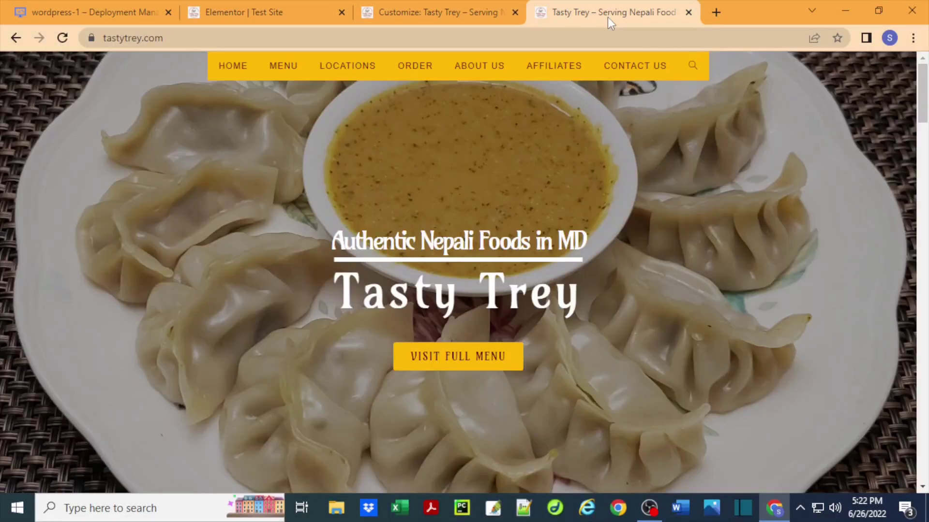
click(385, 22)
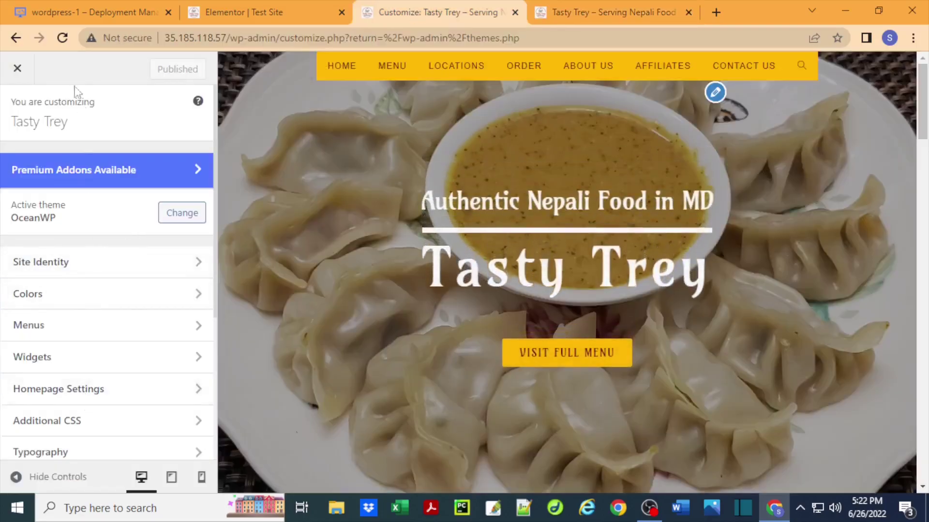
click(91, 392)
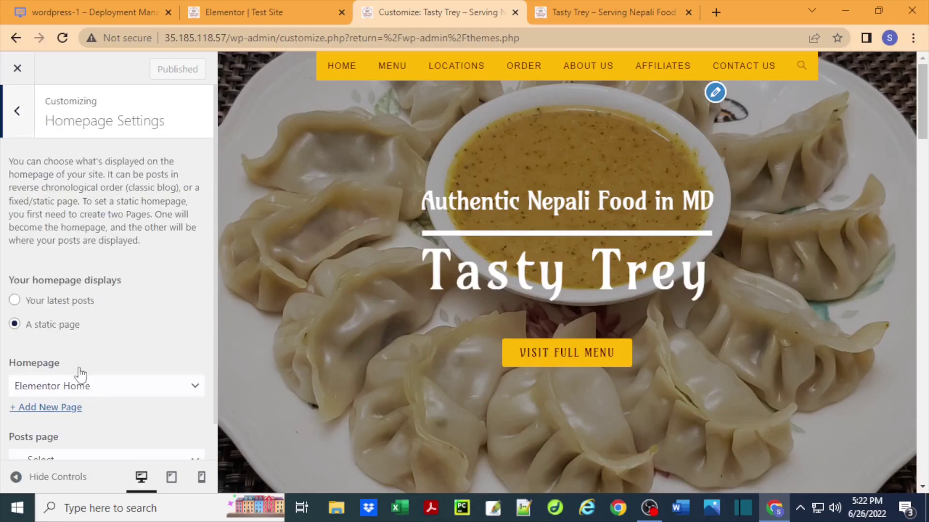
click(83, 385)
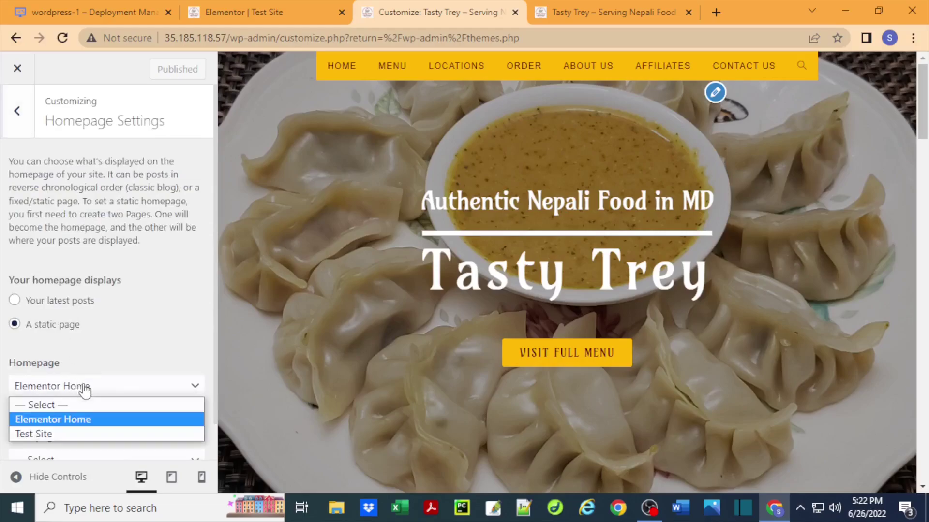
click(42, 432)
scroll(144, 335, down, 2)
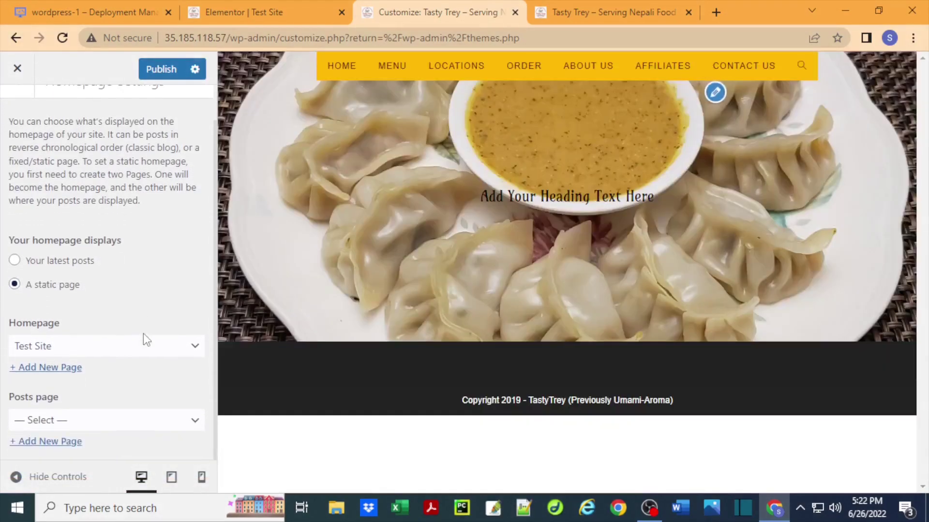
click(161, 72)
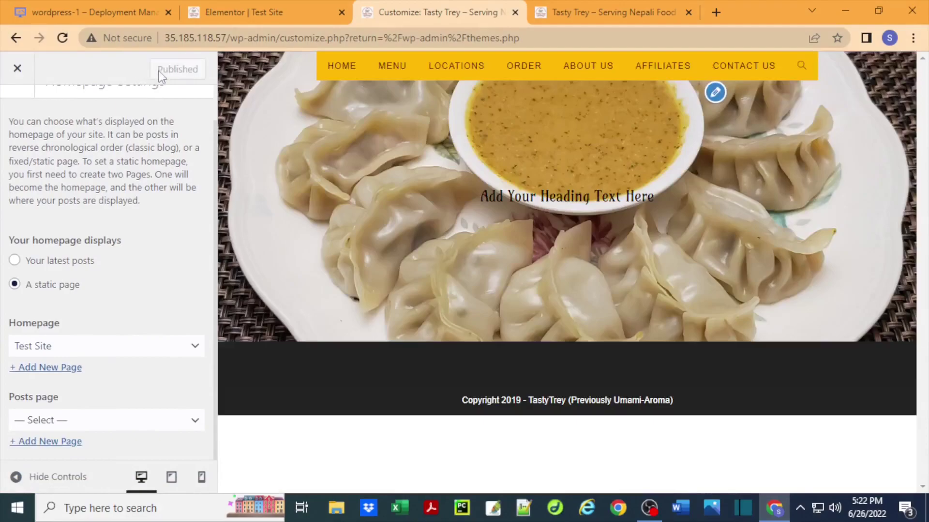
click(579, 21)
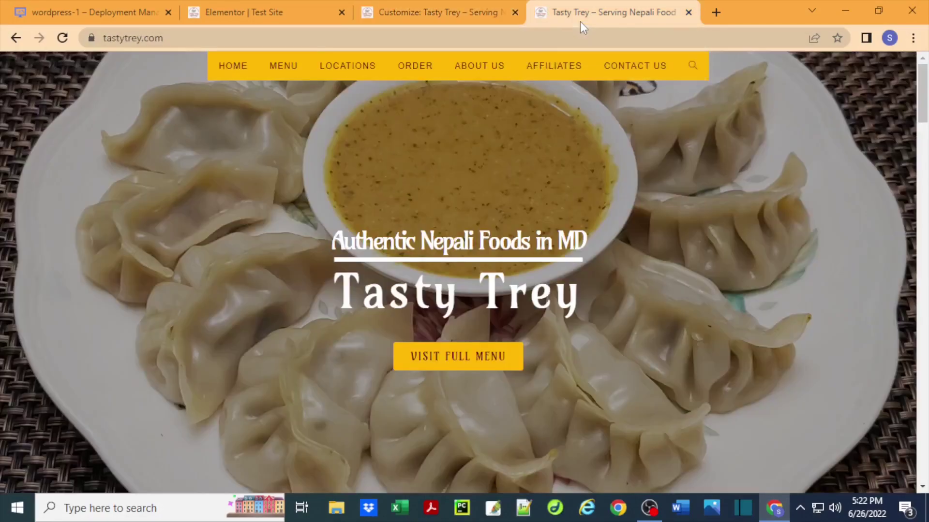
click(61, 37)
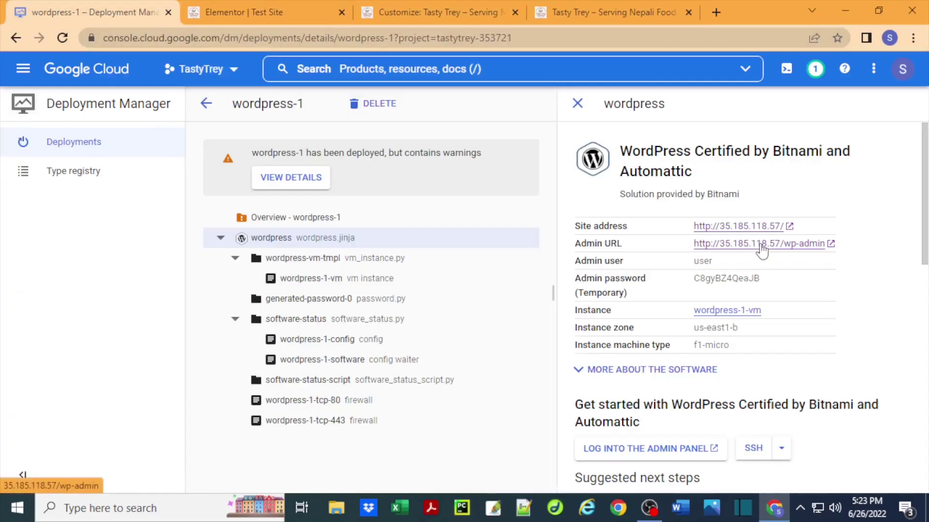
middle_click(761, 244)
click(215, 11)
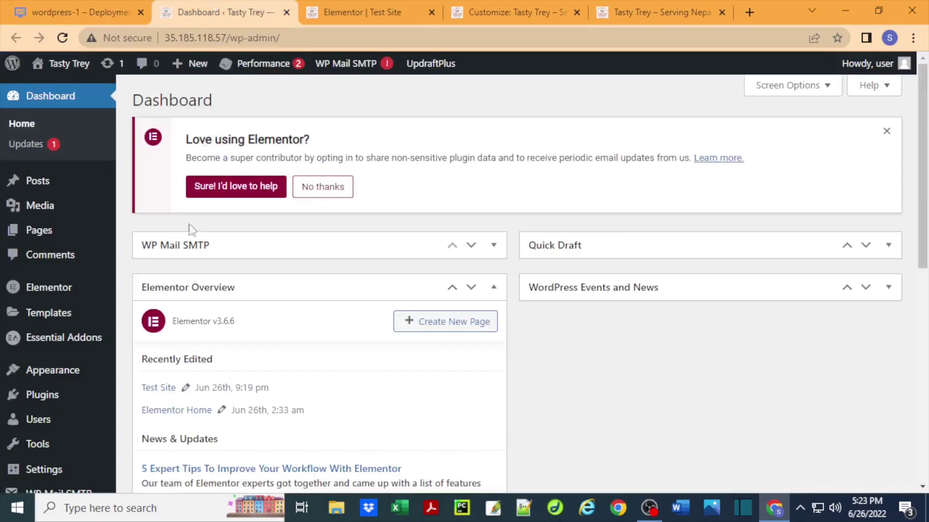
mouse_move(89, 290)
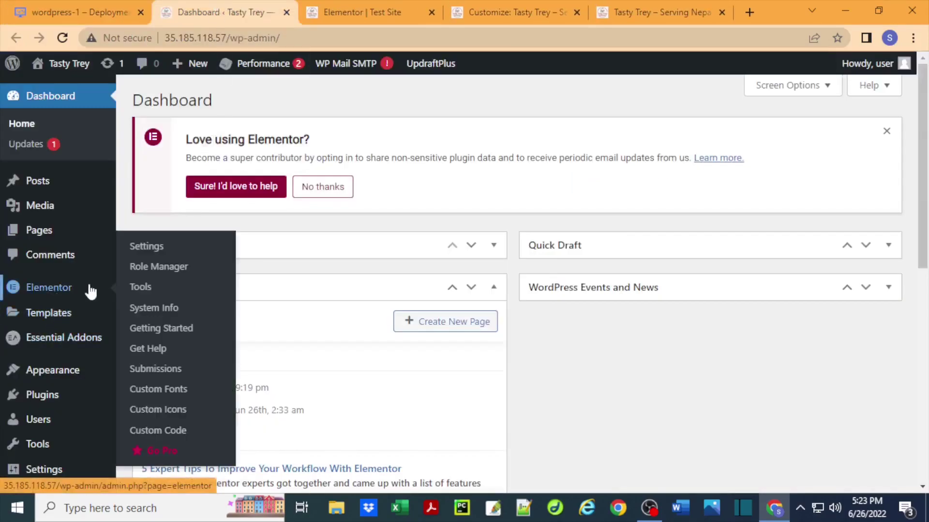
click(152, 289)
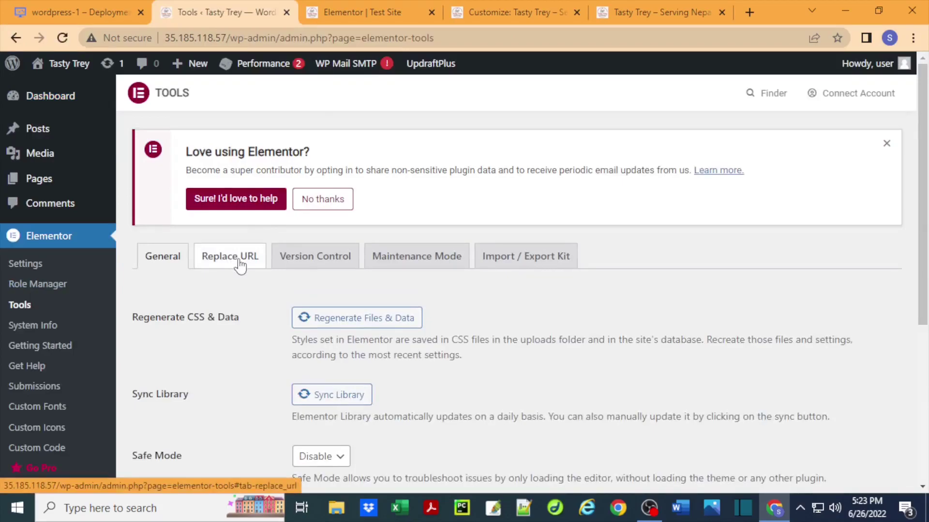
click(240, 266)
click(498, 369)
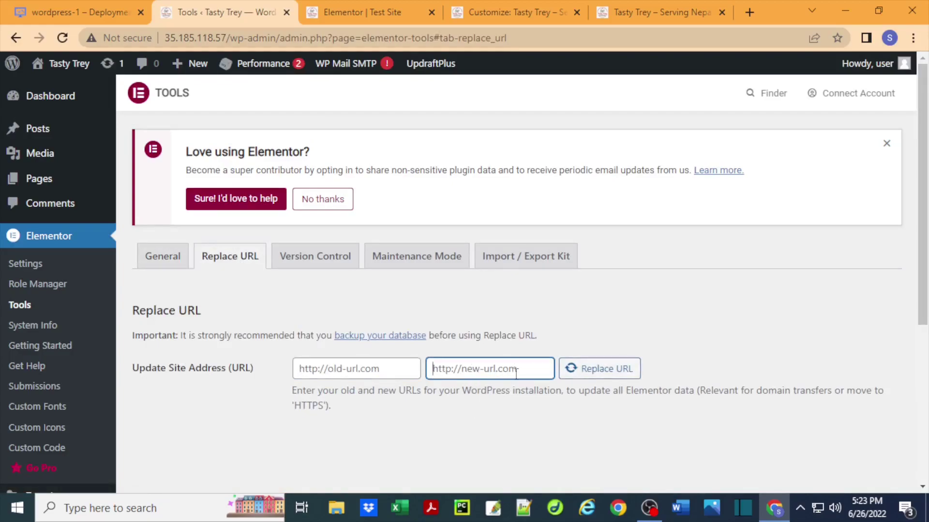
click(634, 2)
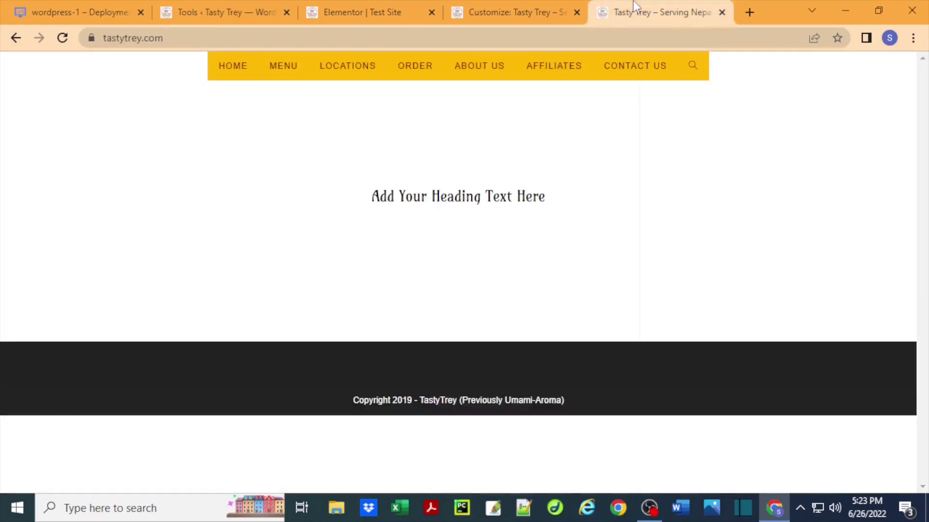
click(434, 38)
key(ctrl+c)
click(215, 8)
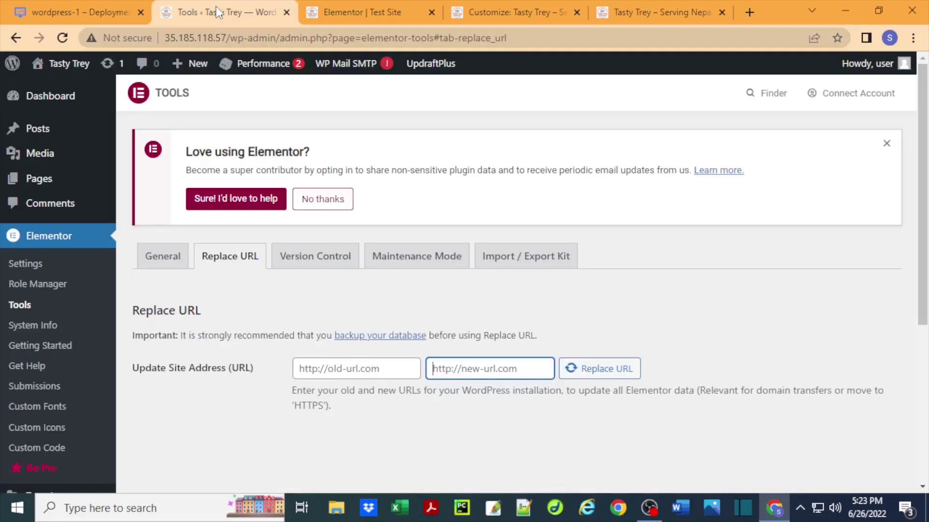
key(ctrl+v)
click(373, 368)
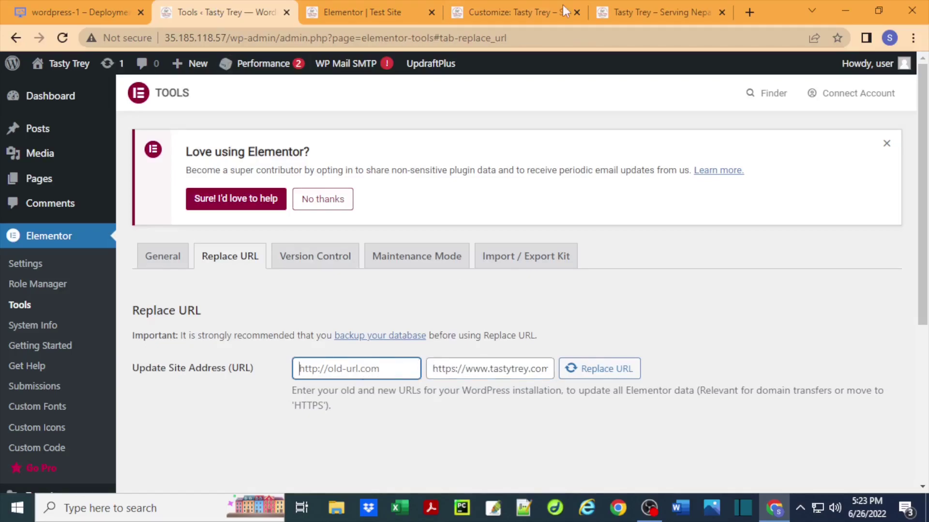
click(96, 12)
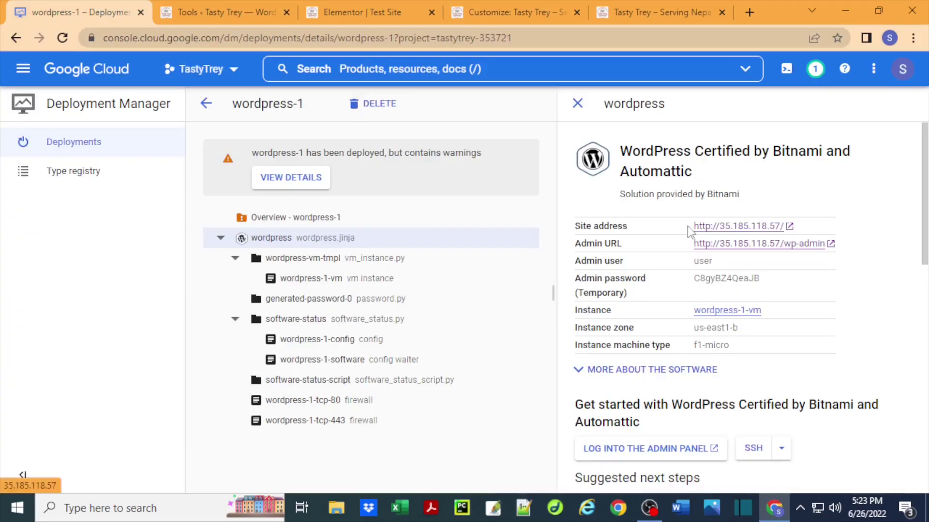
drag(690, 231, 784, 227)
key(ctrl+c)
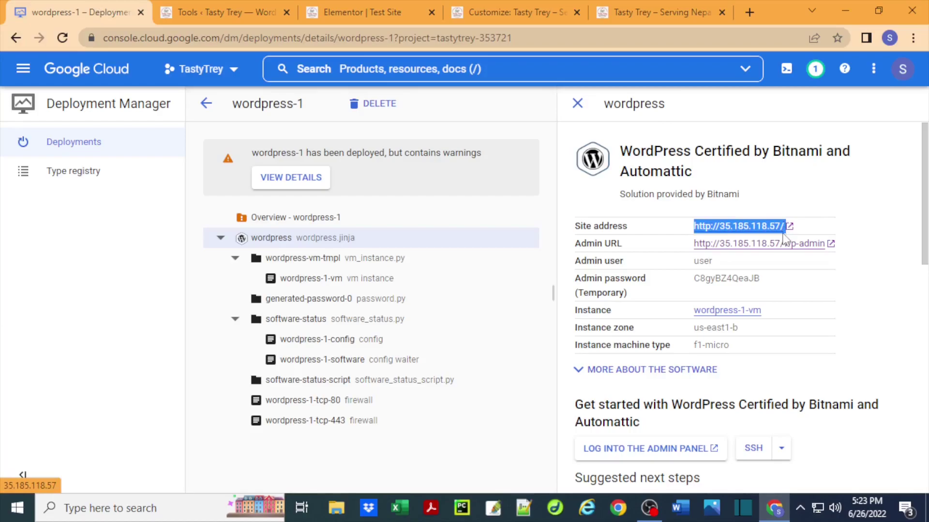
key(ctrl+Tab)
key(ctrl+v)
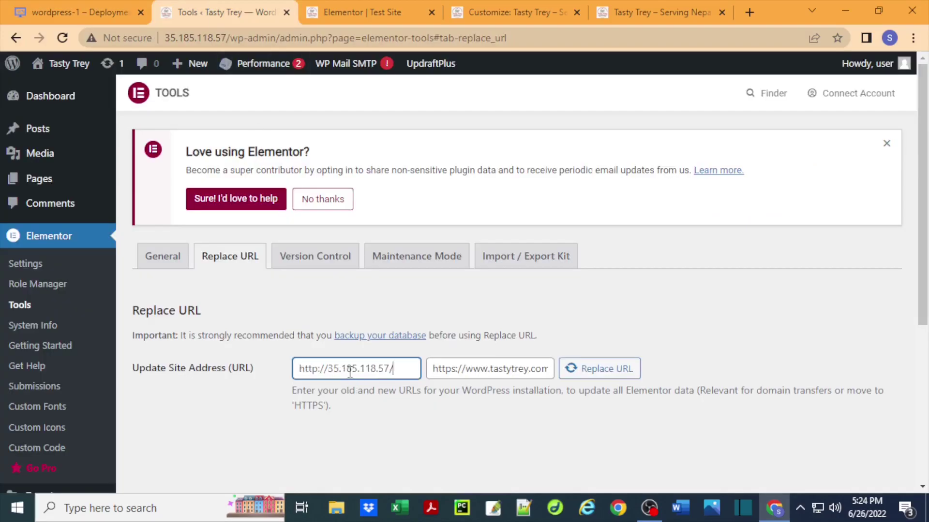
click(592, 372)
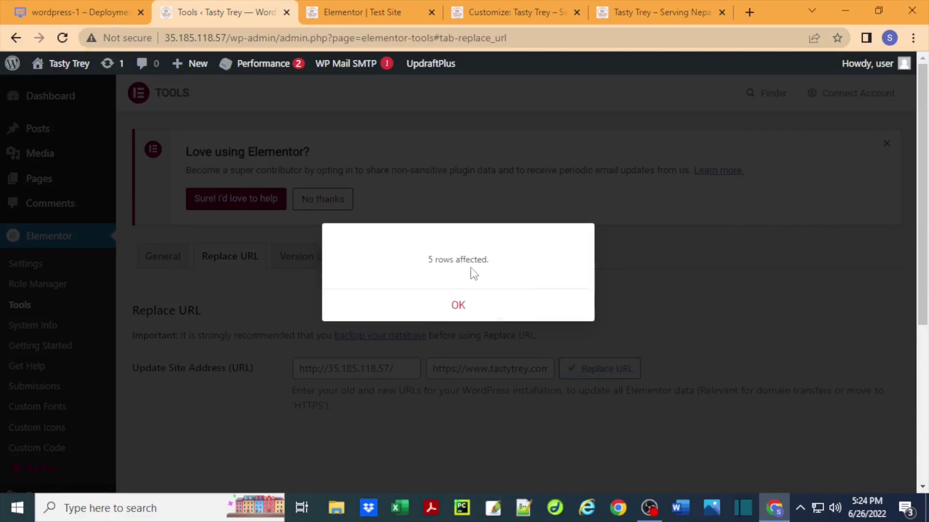
click(460, 306)
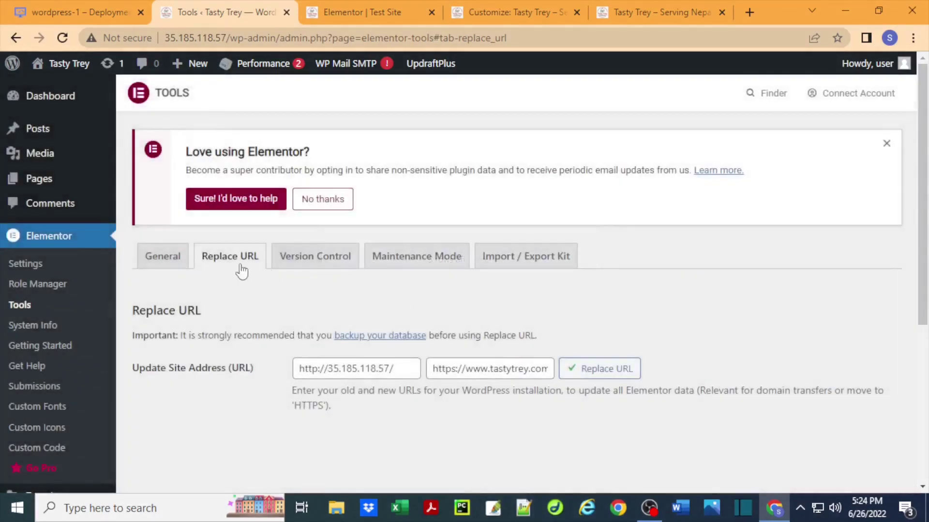
click(642, 9)
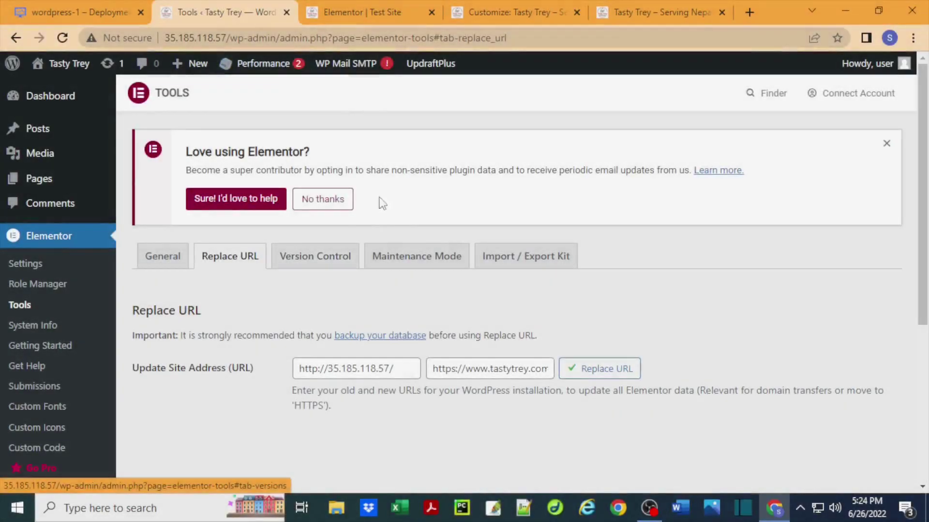
click(358, 11)
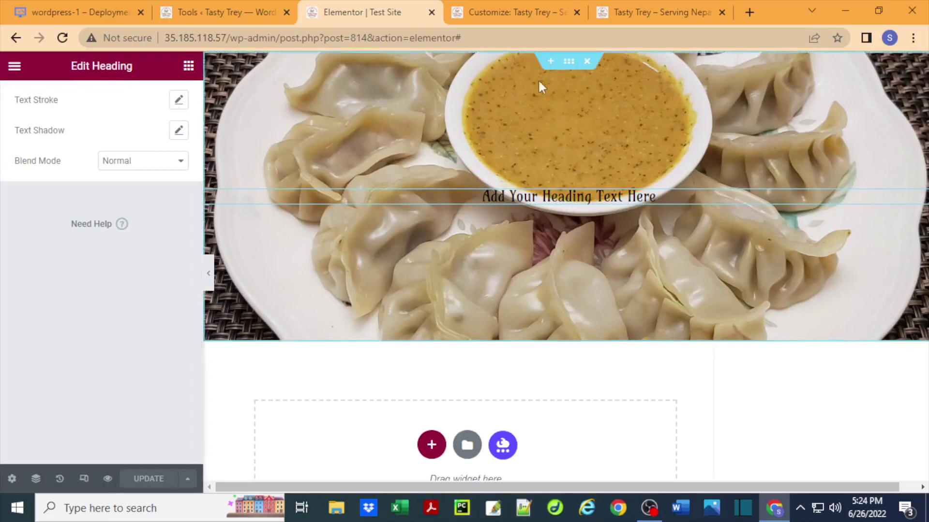
Step: Set the momo section's background image size to Custom with width 100
click(568, 62)
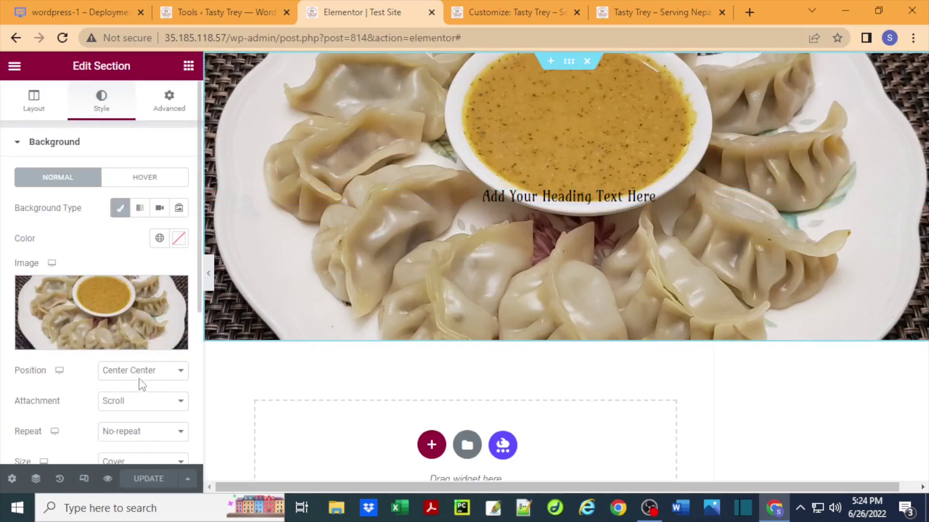
scroll(144, 387, down, 2)
scroll(83, 410, down, 1)
click(134, 344)
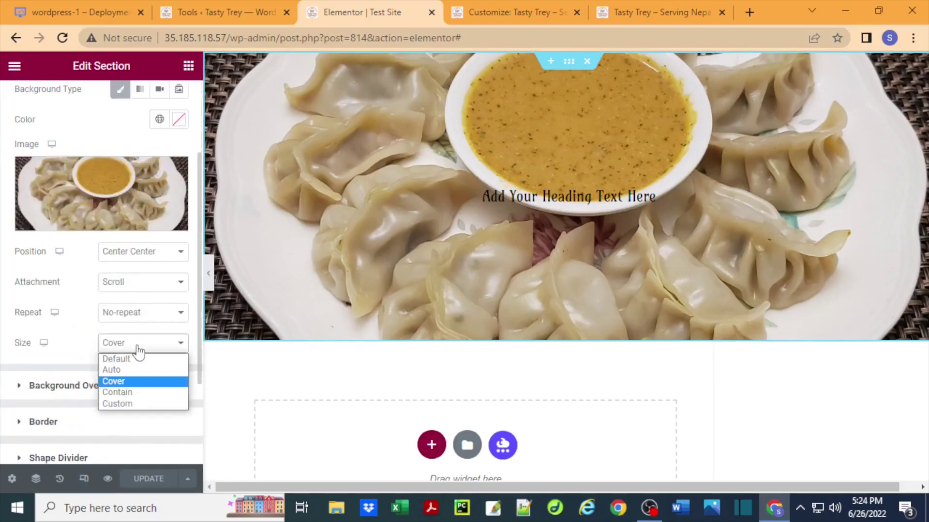
click(135, 405)
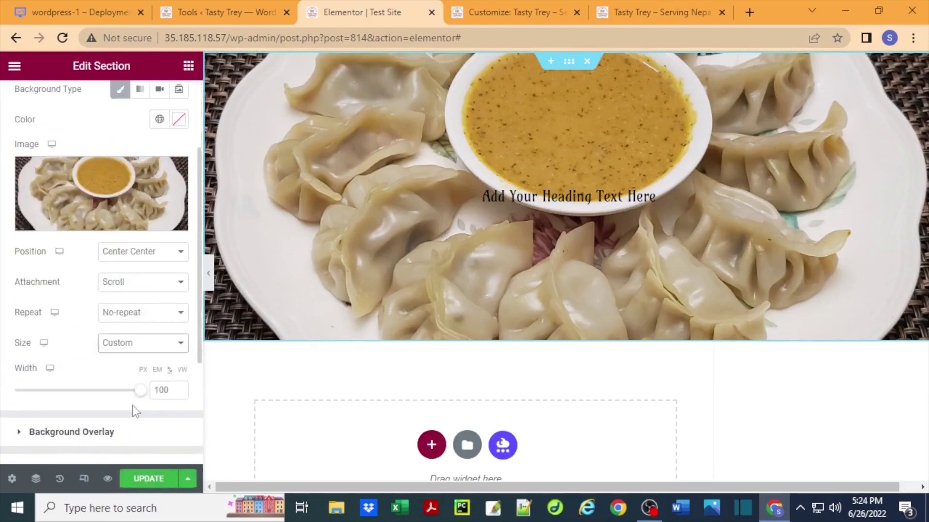
click(133, 346)
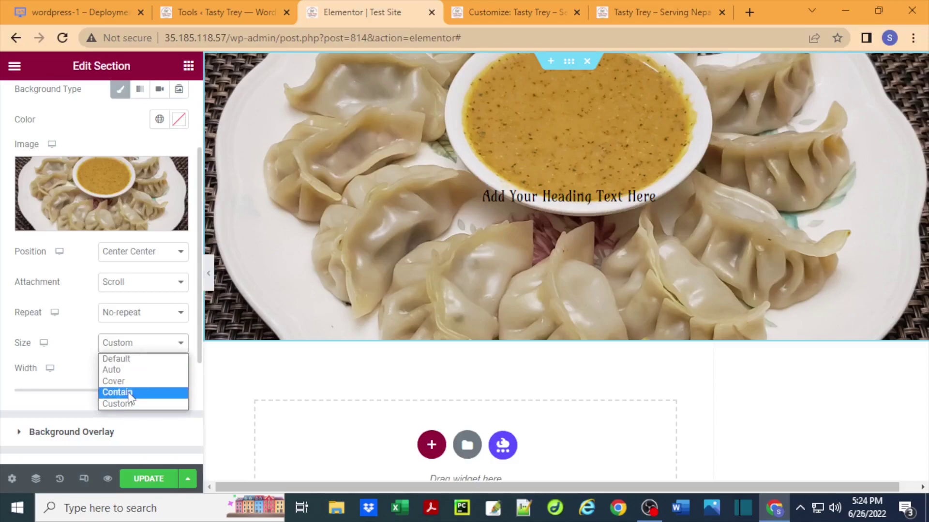
click(81, 334)
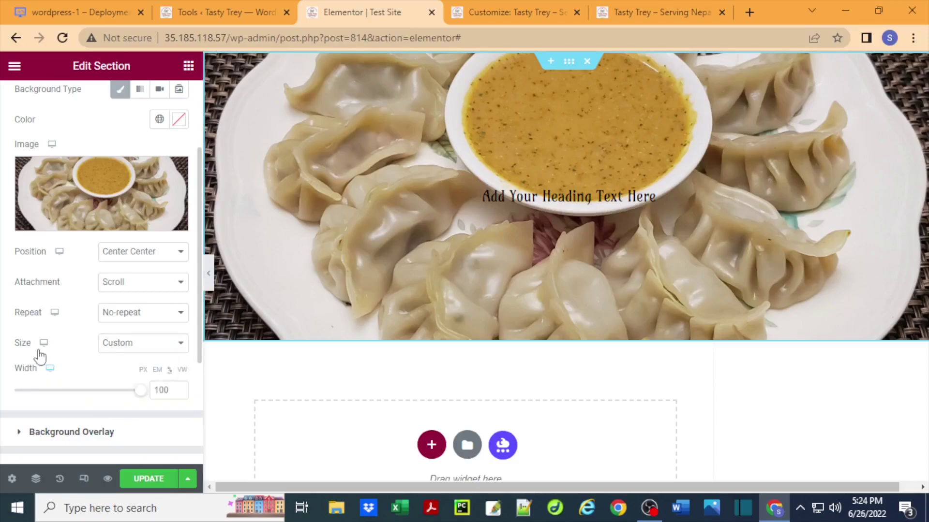
Step: Save the page and reload the live homepage to check the background
click(150, 478)
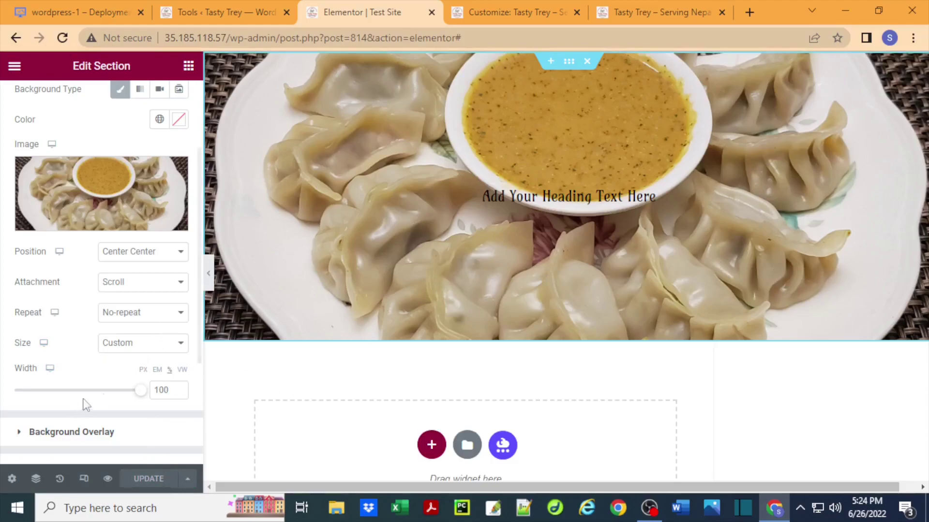
key(ctrl+5)
click(64, 38)
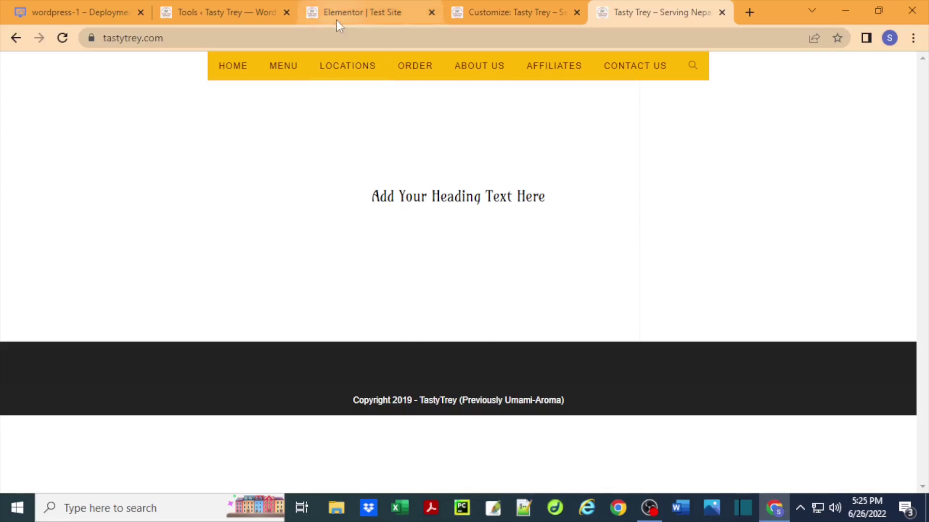
Step: Rerun Elementor's Replace URL (2 rows affected) and reload the live homepage to see the momo background
click(515, 7)
click(225, 11)
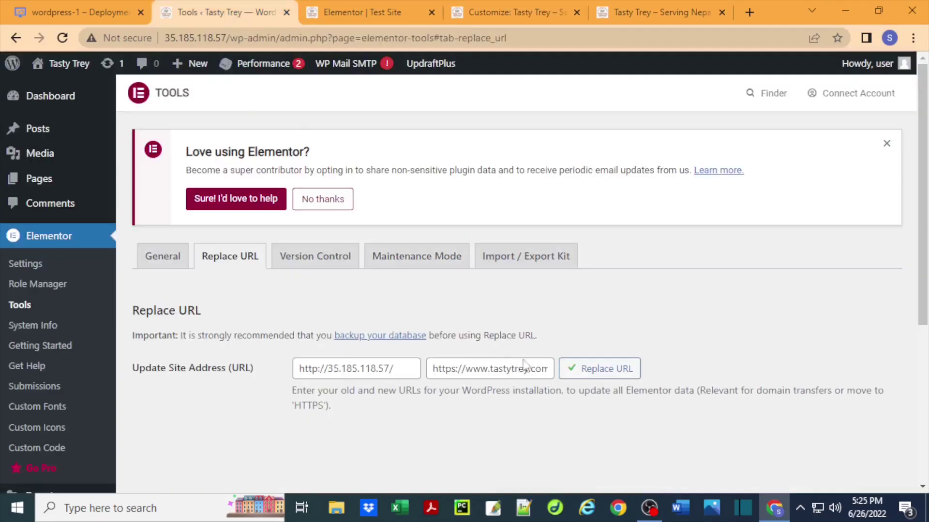
click(593, 369)
click(484, 312)
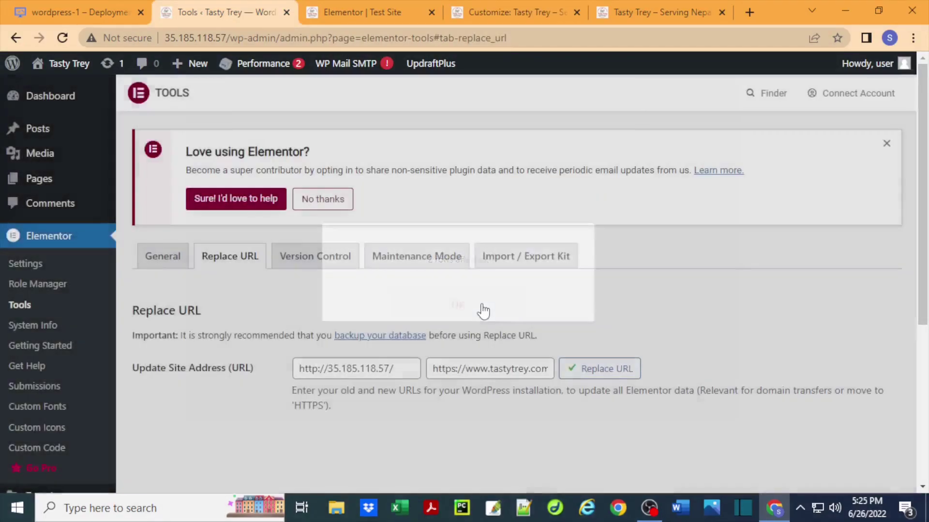
click(645, 16)
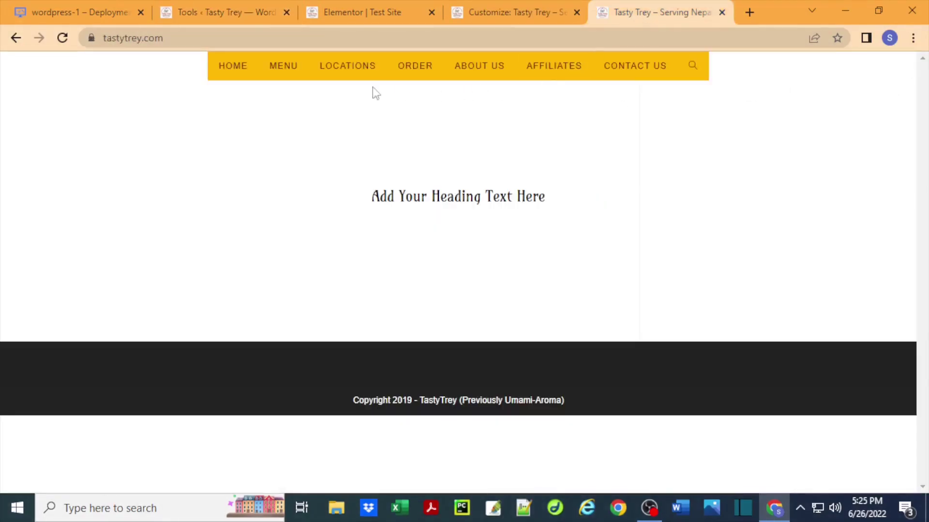
click(62, 38)
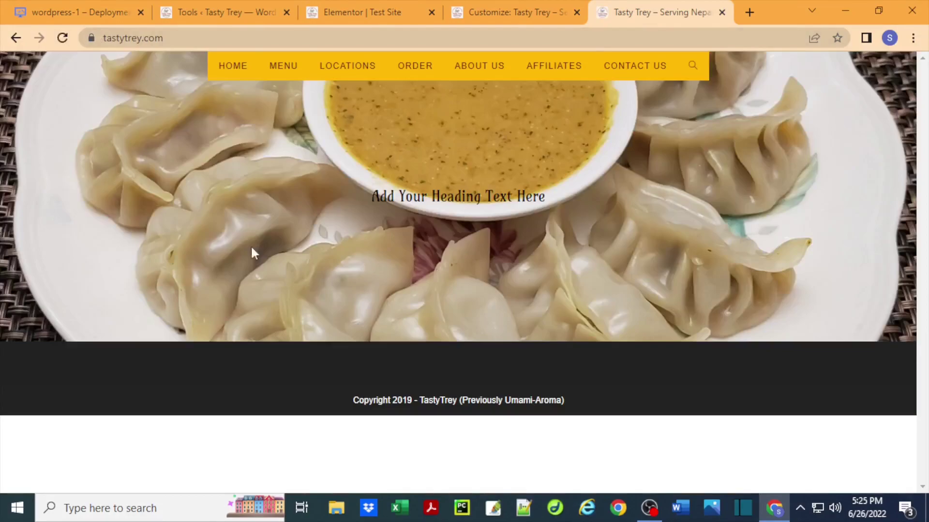